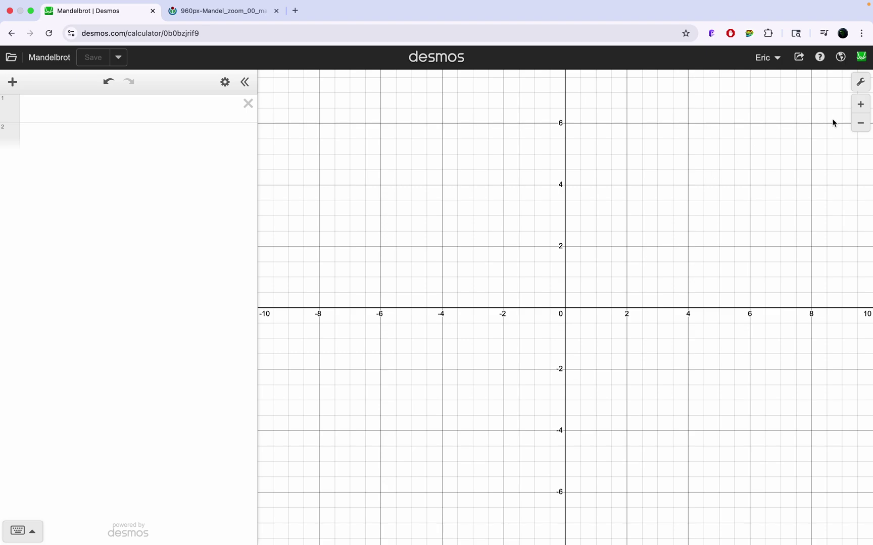
Turn on Complex Mode in the graph settings.
left_click(858, 84)
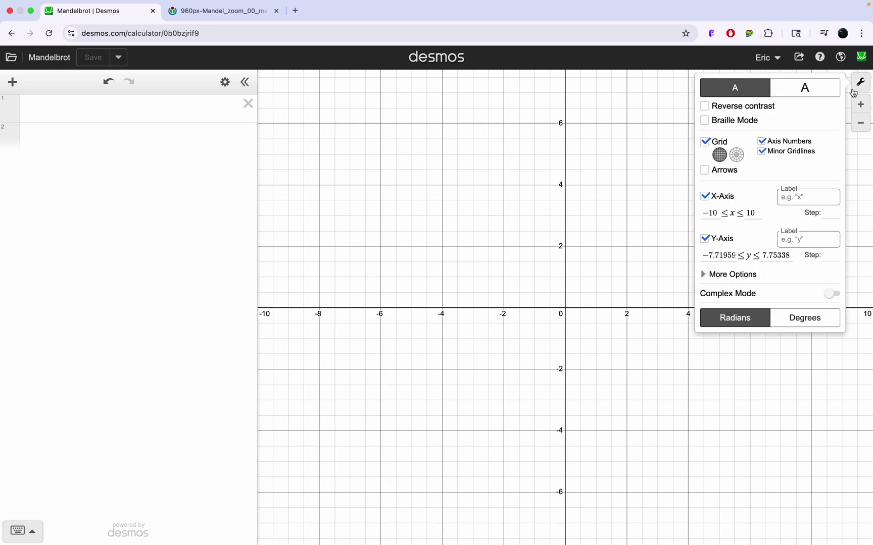
left_click(829, 295)
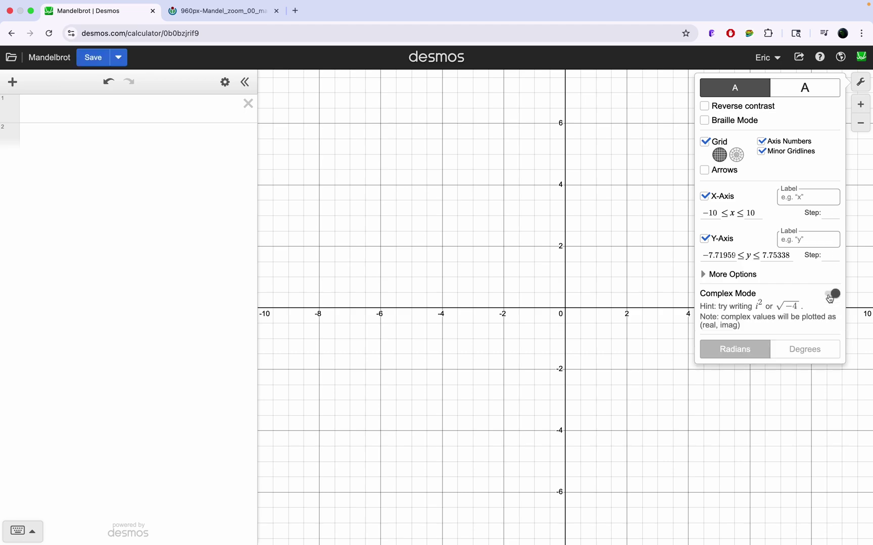
left_click(378, 296)
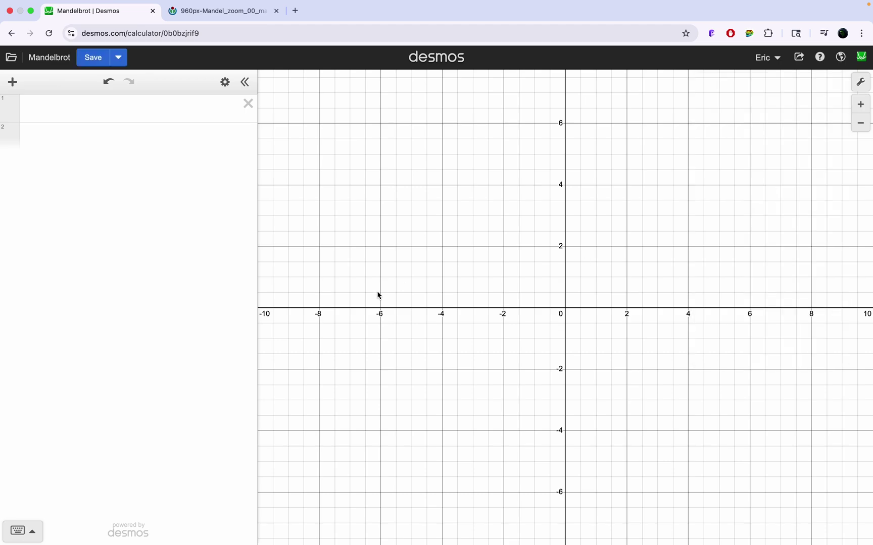
Define the complex number a = 2 + 3i in the first expression.
left_click(135, 110)
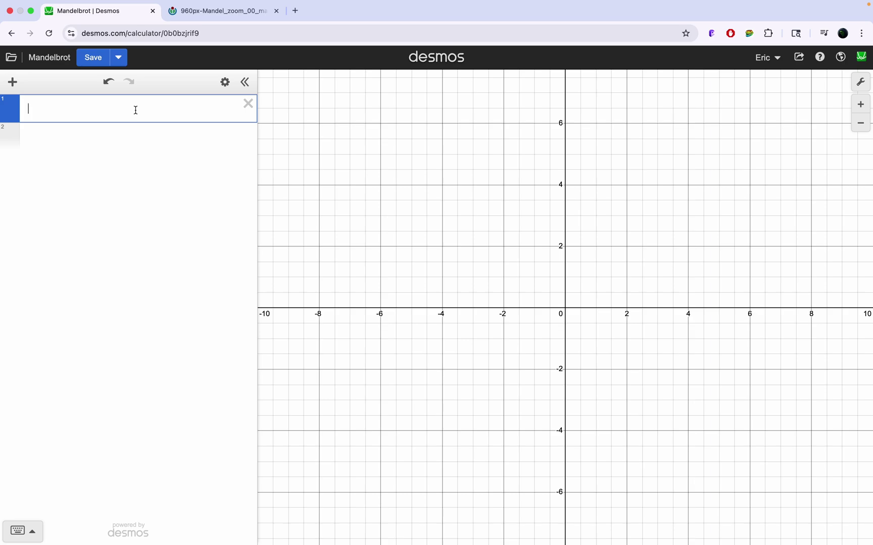
type("a=2+3i")
left_click(522, 163)
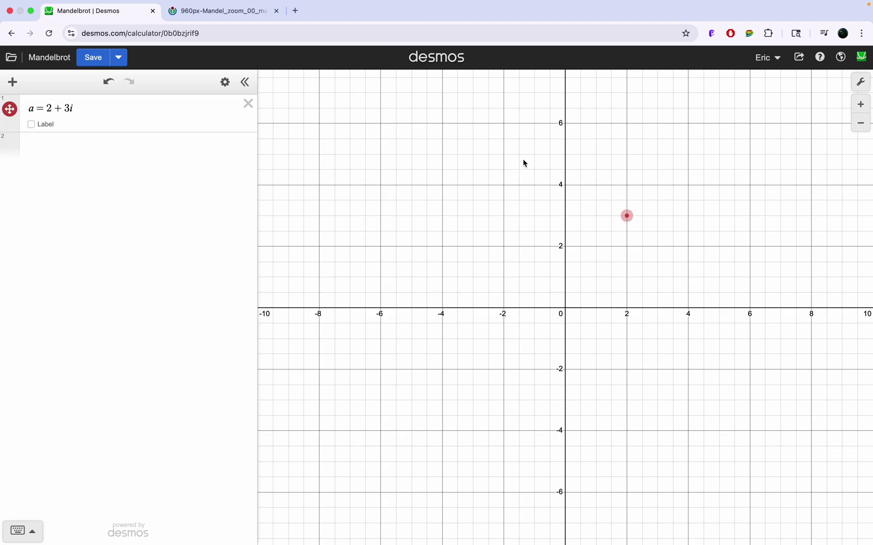
left_click(860, 124)
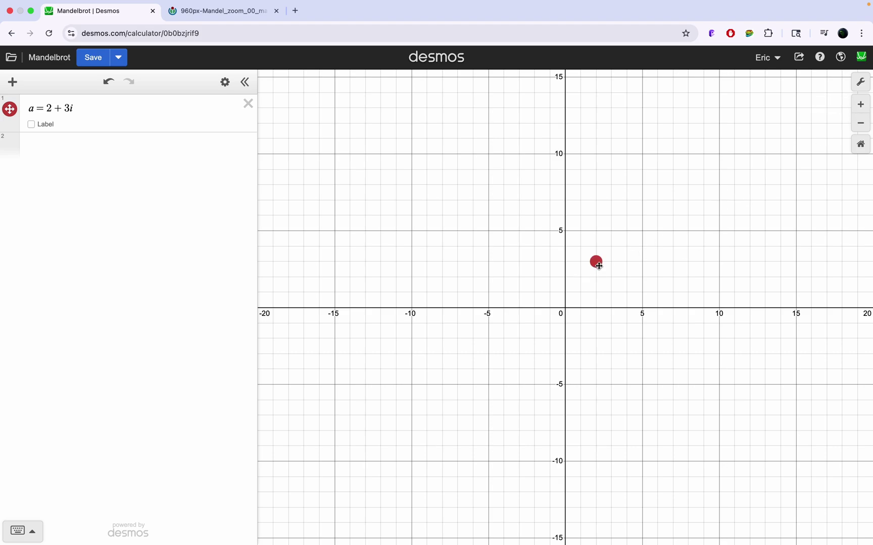
Plot the point (2,3) in the second expression for comparison with a, and delete it.
left_click_drag(96, 107, 44, 114)
left_click(78, 108)
key("Return")
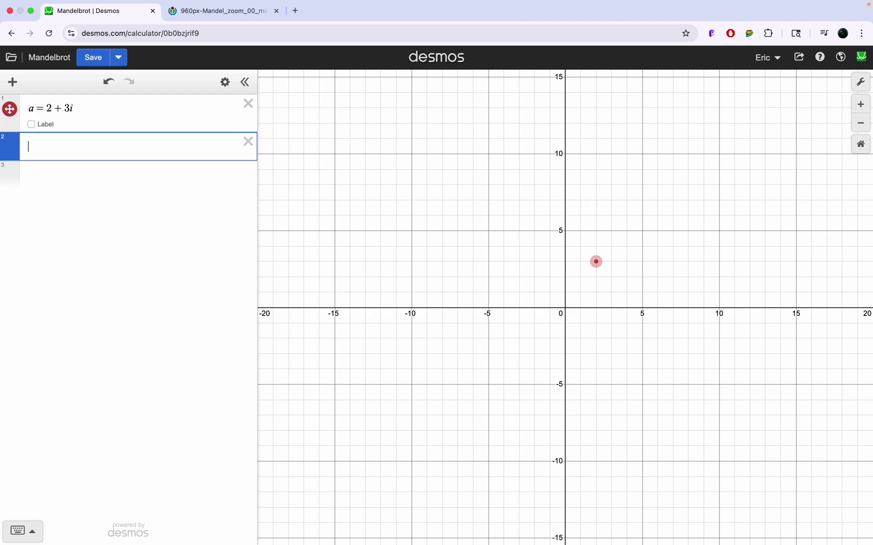
type("(2,3")
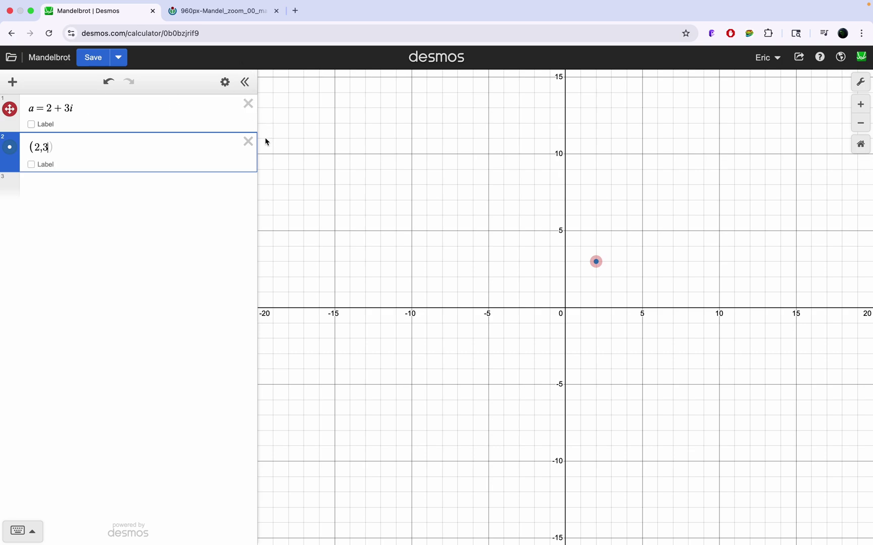
left_click(248, 142)
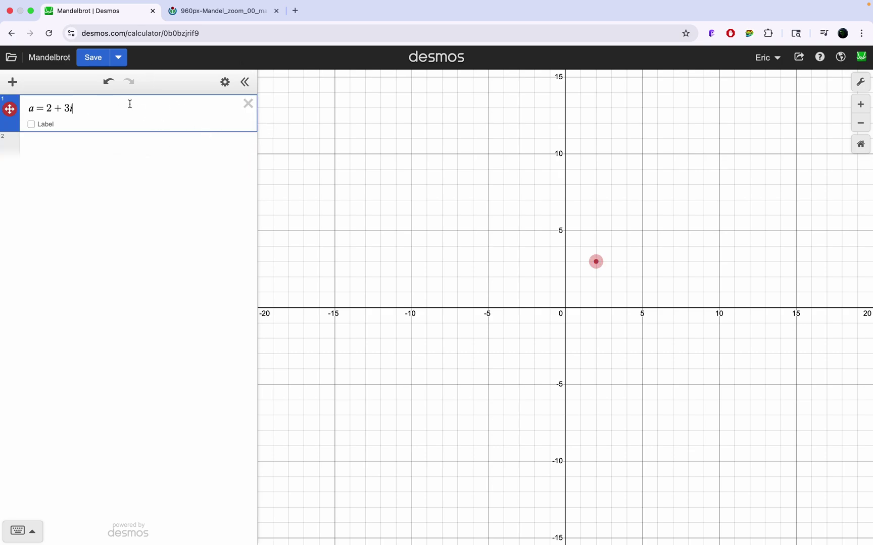
Add the expression a^2 to plot the square of the complex number a.
mouse_move(89, 113)
left_mouse_down()
mouse_move(49, 107)
mouse_move(91, 118)
left_mouse_up()
left_click(47, 108)
left_click(99, 107)
key("Return")
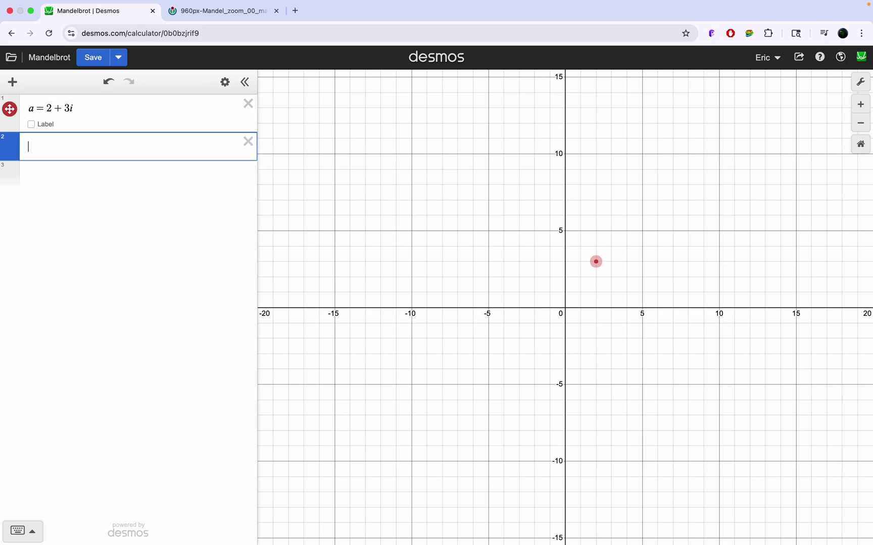
type("d")
type("^2")
left_click(454, 232)
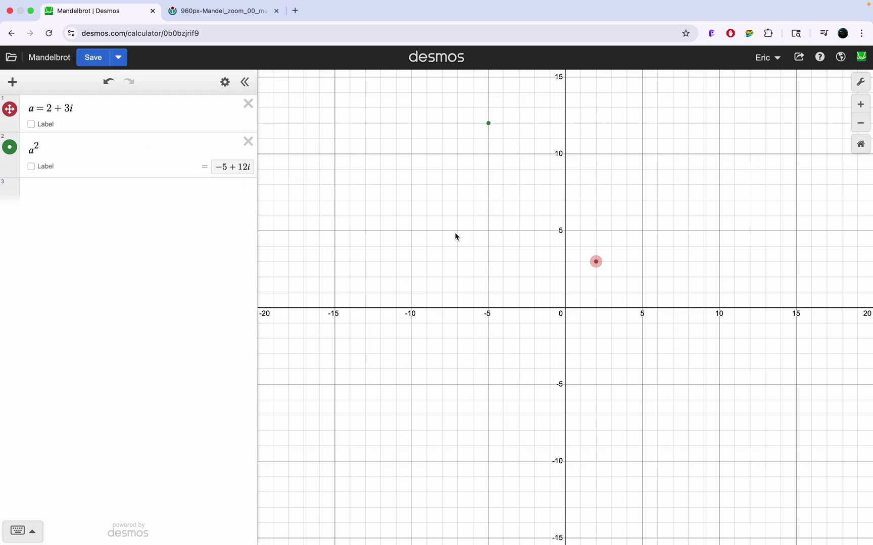
Delete the expressions a^2 and a = 2 + 3i.
left_click(863, 125)
left_click(862, 108)
left_click(246, 129)
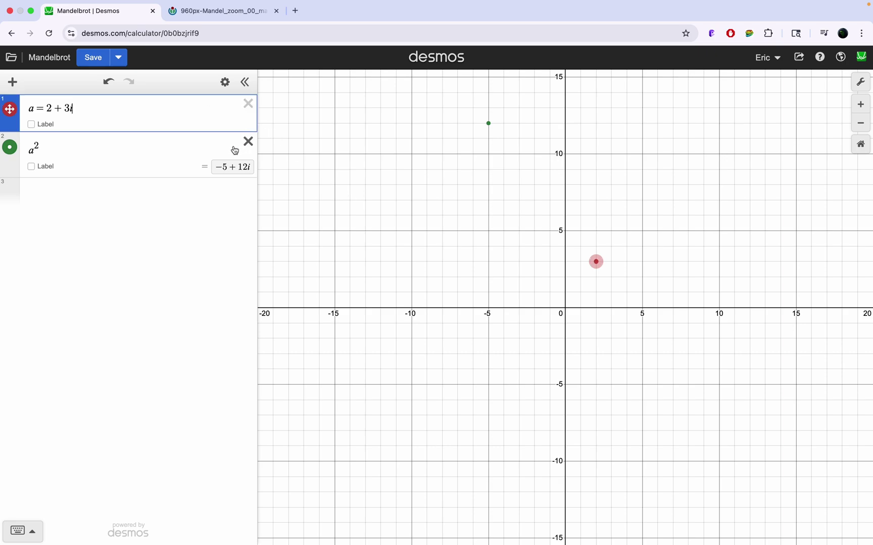
left_click(246, 107)
left_click(246, 107)
Plot the unit circle x^2 + y^2 = 1 in the first expression.
type("x^2")
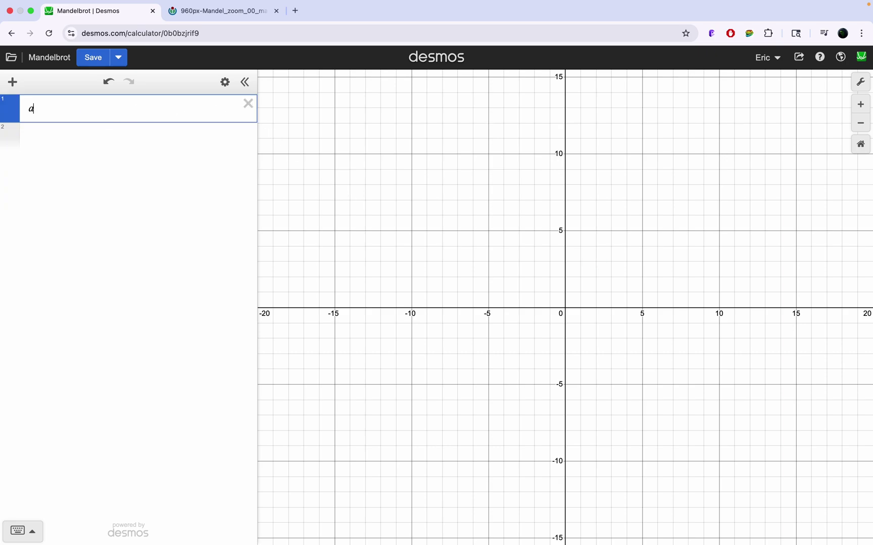
type("+y")
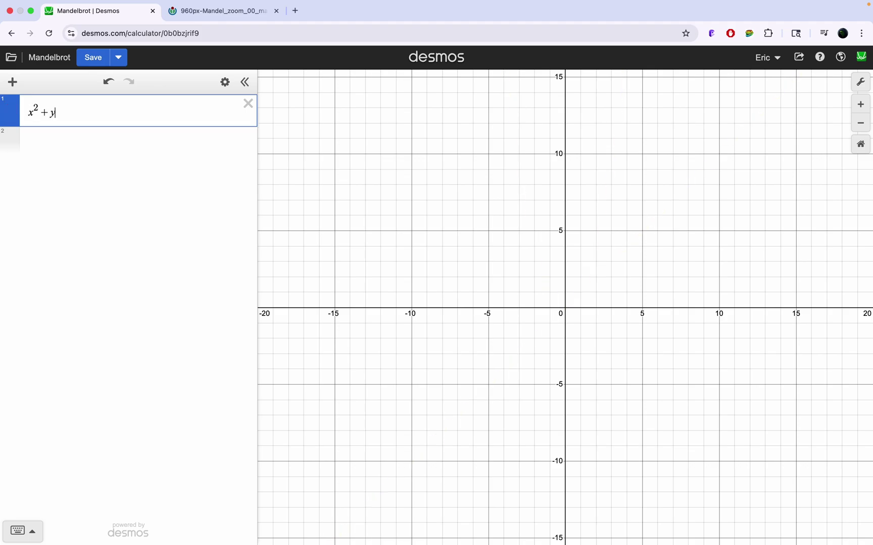
type("^2=1")
key("Return")
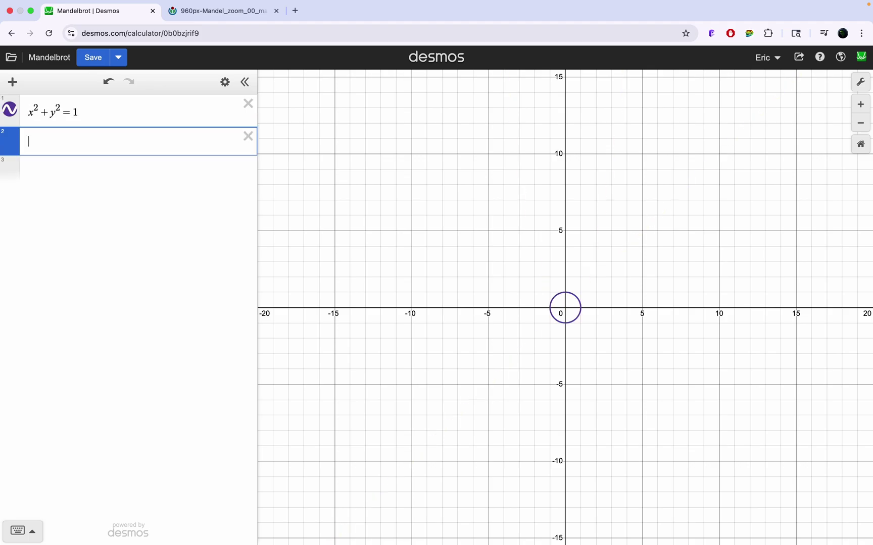
left_click(860, 104)
left_click(857, 105)
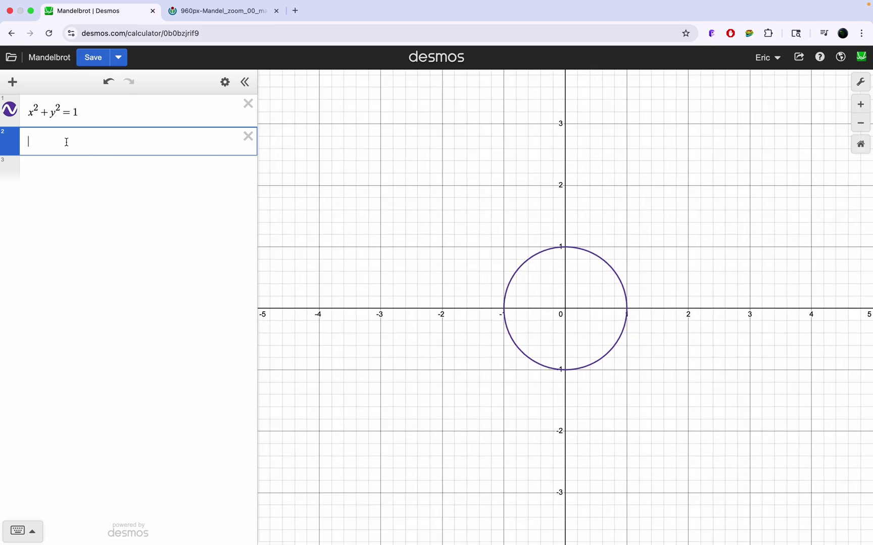
Define the complex points a = 0i and c = 0.01i, and move point c to about 0.48 + 0.45i on the graph.
type("a=0i")
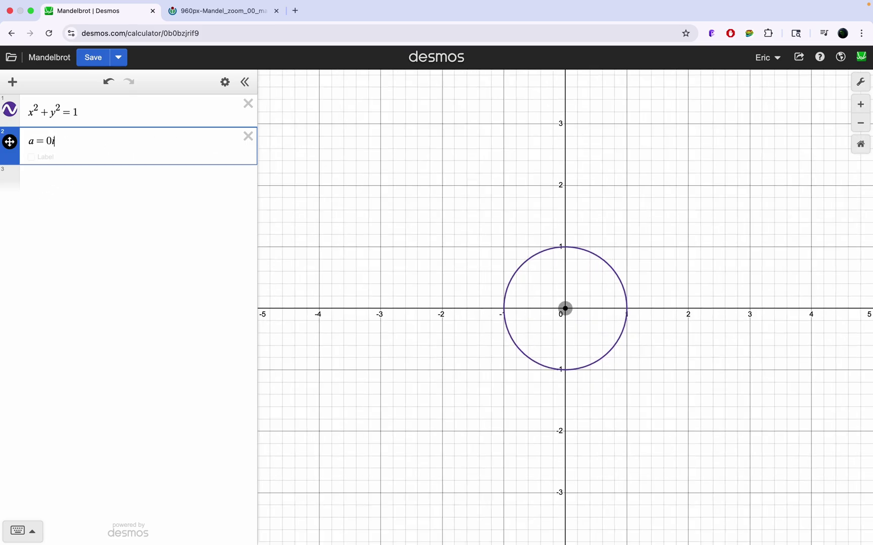
key("Return")
type("c = ")
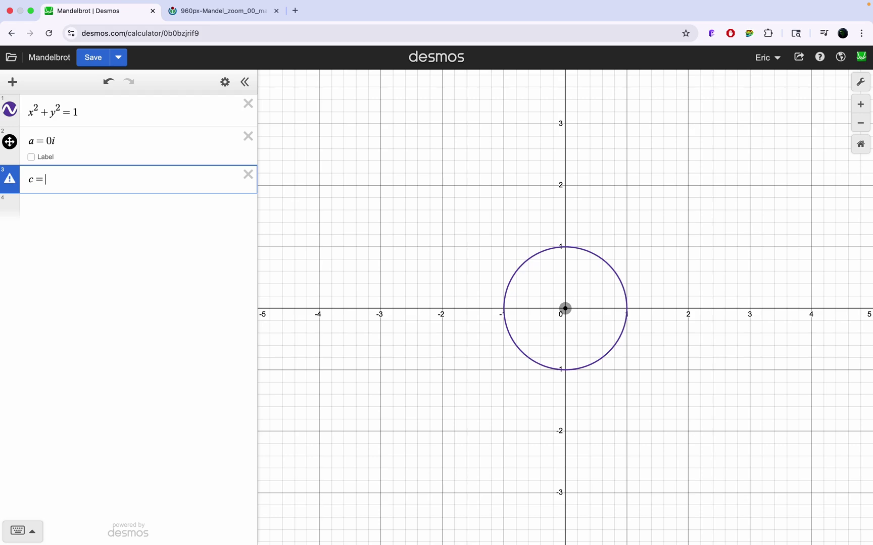
type("0.01i")
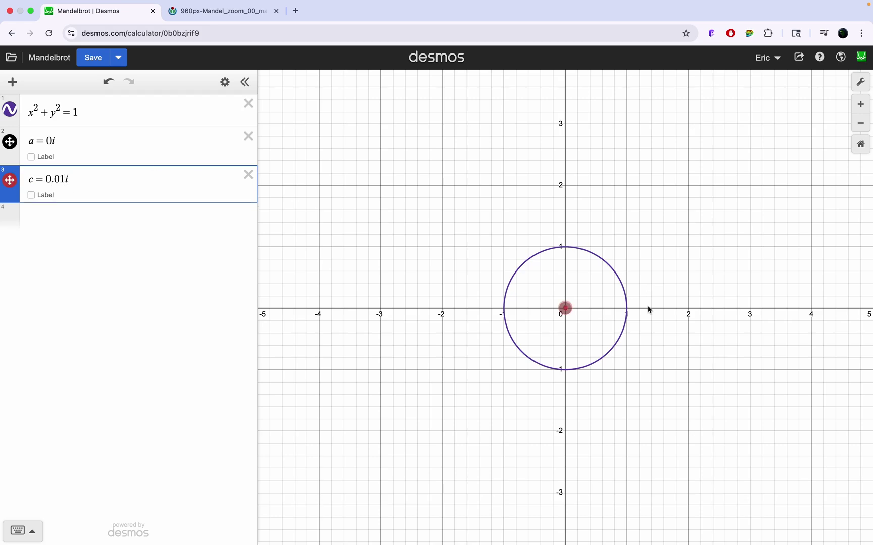
left_click_drag(571, 309, 601, 284)
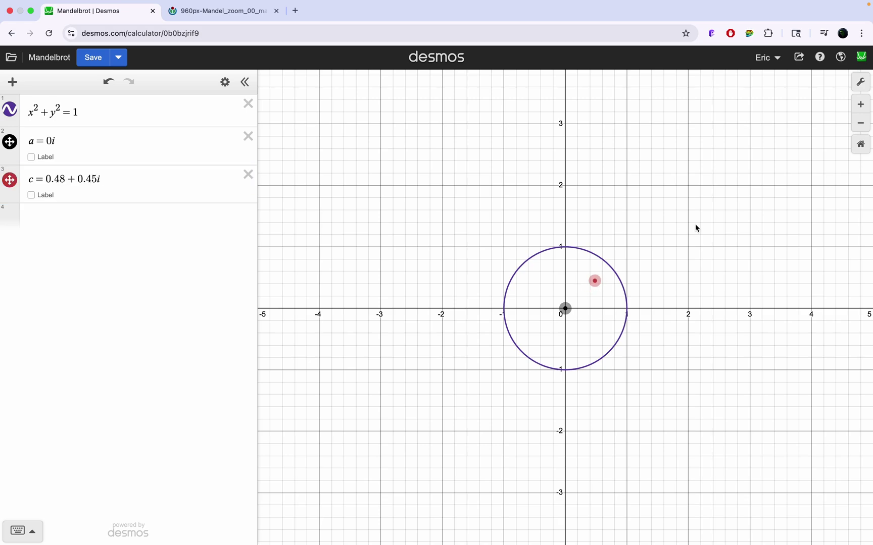
Define the function f(a,c) = a^2 + c and add the action a → f(a,c).
left_click(148, 177)
key("Return")
type("f(a,c)")
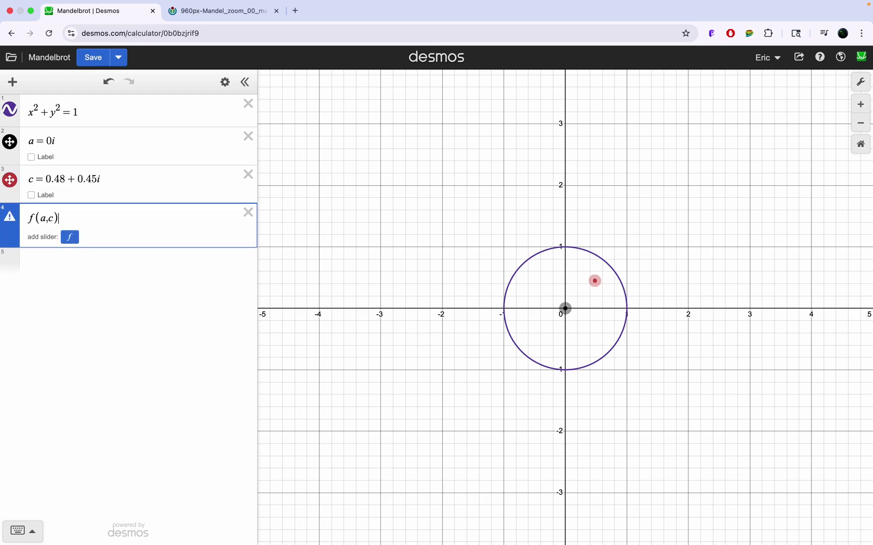
type("=a^2+c")
key("Return")
type("a->f(a,c)")
left_click(493, 221)
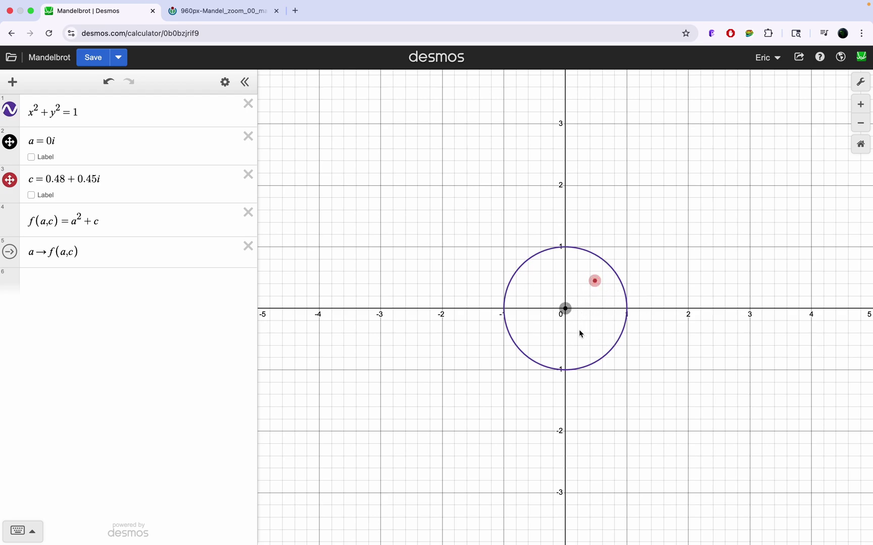
Run the action a → f(a,c) eight times and look for point a on the graph.
left_click(13, 254)
left_click(12, 254)
left_click(13, 254)
left_click(12, 254)
left_click(12, 254)
left_click(12, 254)
left_click(13, 254)
left_click(12, 254)
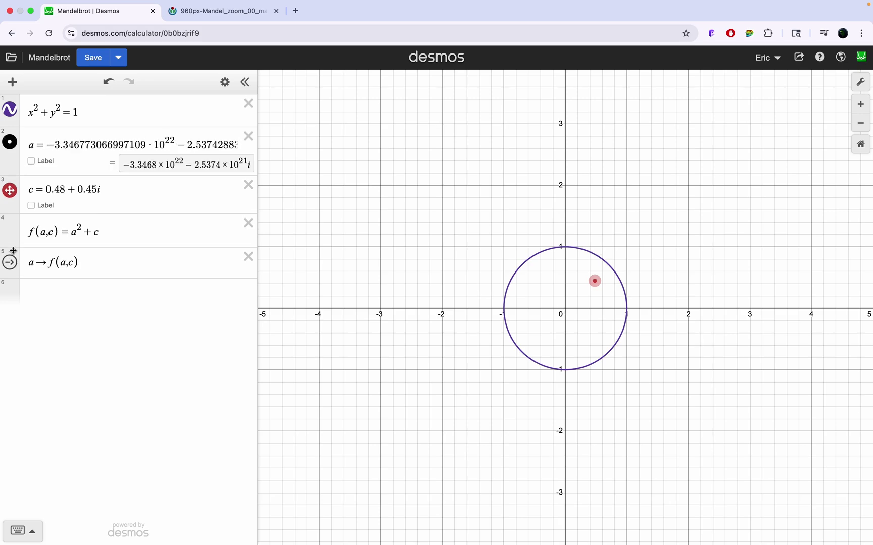
left_click(860, 122)
left_click(860, 123)
left_click(860, 122)
left_click(860, 122)
left_click(860, 122)
left_click(860, 144)
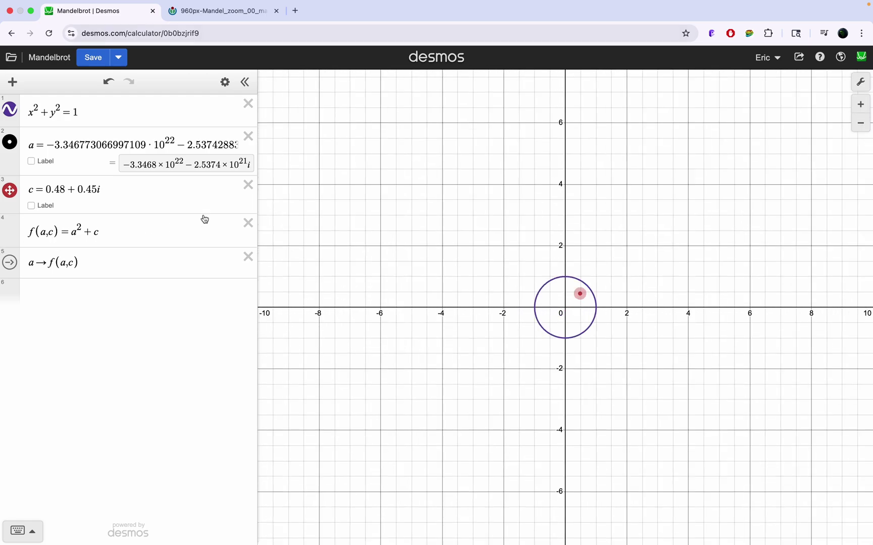
Set a to 0 and move point c to about 0.06 + 0.33i inside the circle.
left_click_drag(47, 145, 420, 171)
type("0")
left_click_drag(580, 293, 566, 298)
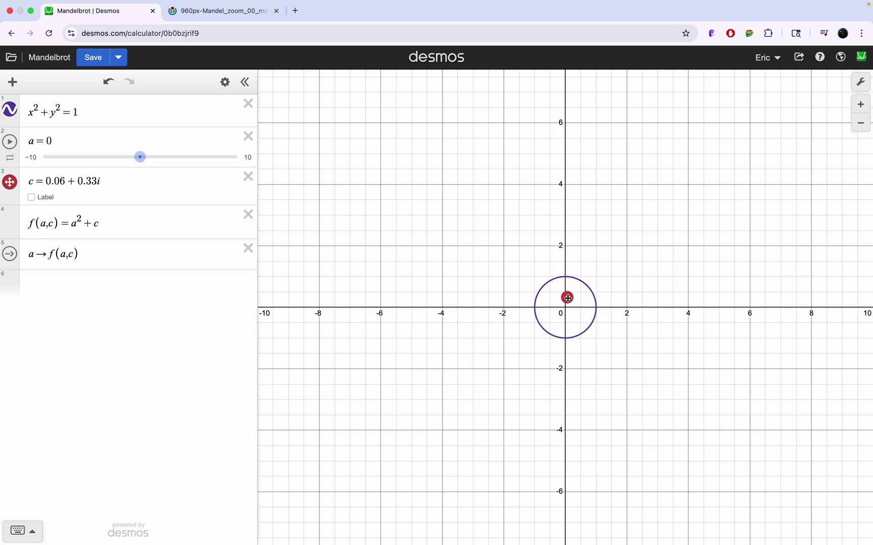
Run the action a → f(a,c) many times to watch how a behaves for c at 0.06 + 0.33i.
left_click(10, 254)
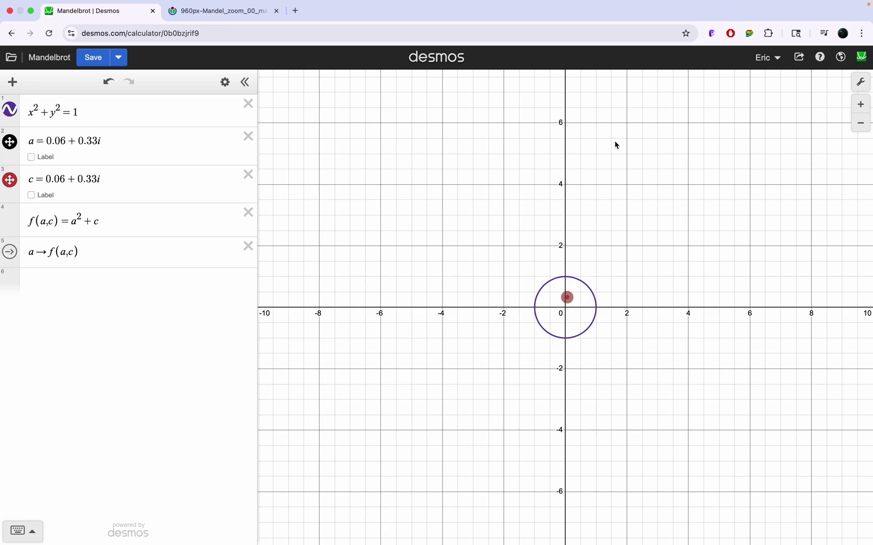
left_click(860, 104)
double_click(9, 254)
triple_click(9, 254)
triple_click(9, 254)
triple_click(10, 254)
double_click(13, 254)
double_click(13, 254)
left_click(13, 254)
double_click(16, 253)
left_click(16, 253)
double_click(16, 254)
double_click(16, 254)
left_click(16, 253)
Set a to 0 and move point c to about -0.91 + 0.01i near the circle's edge.
left_click_drag(49, 141, 694, 146)
type("0")
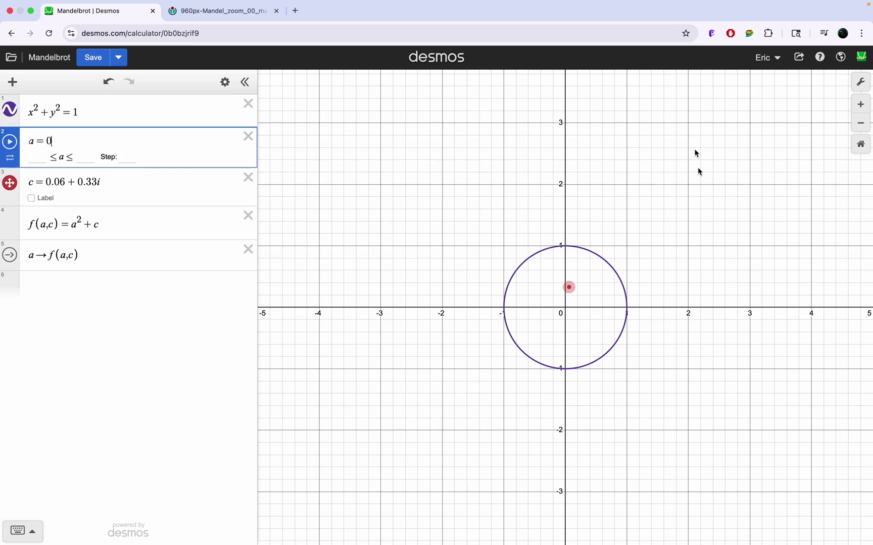
left_click_drag(569, 287, 514, 307)
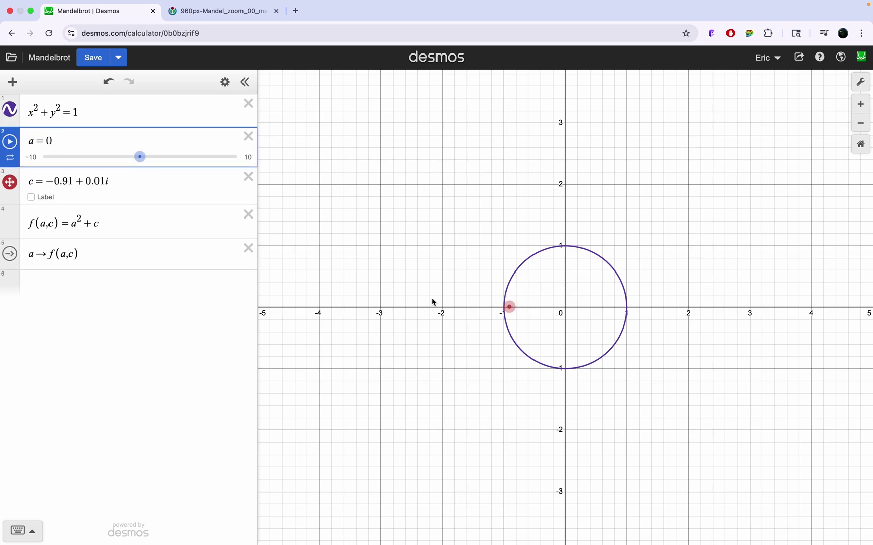
Iterate a with the action a → f(a,c) and reset a to 0i.
left_click(9, 253)
left_click_drag(9, 257, 8, 257)
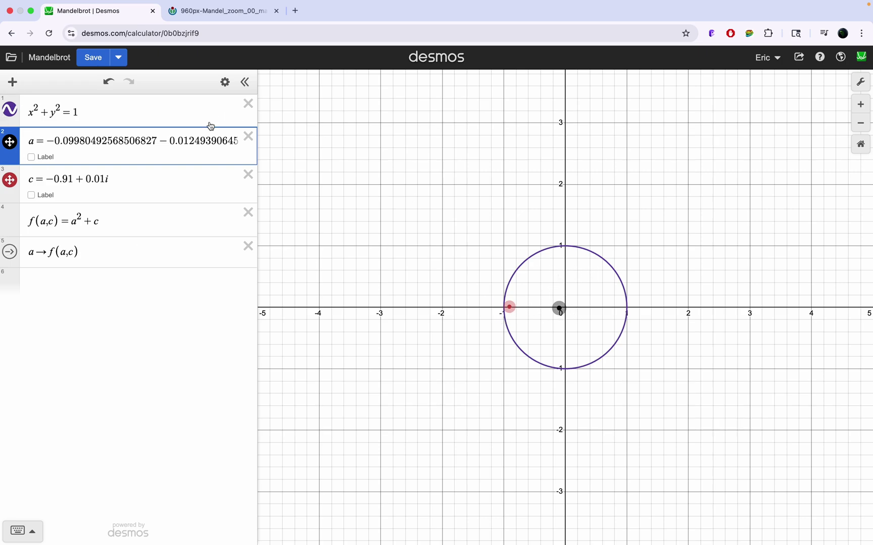
left_click_drag(43, 140, 865, 266)
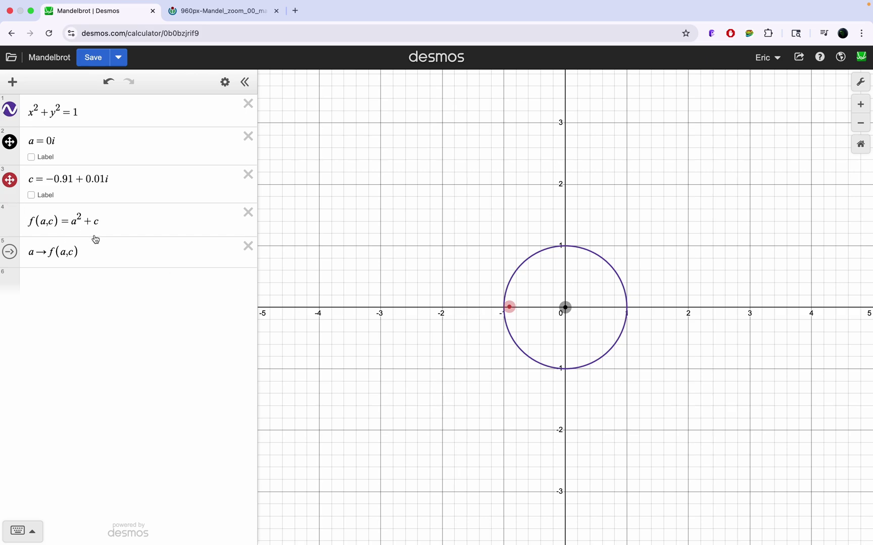
left_click_drag(110, 250, 20, 256)
left_click(147, 249)
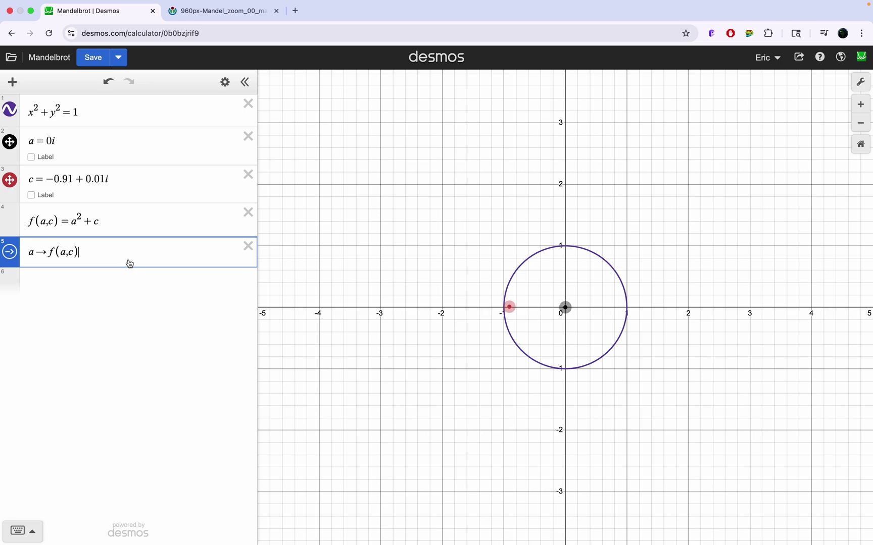
key("Return")
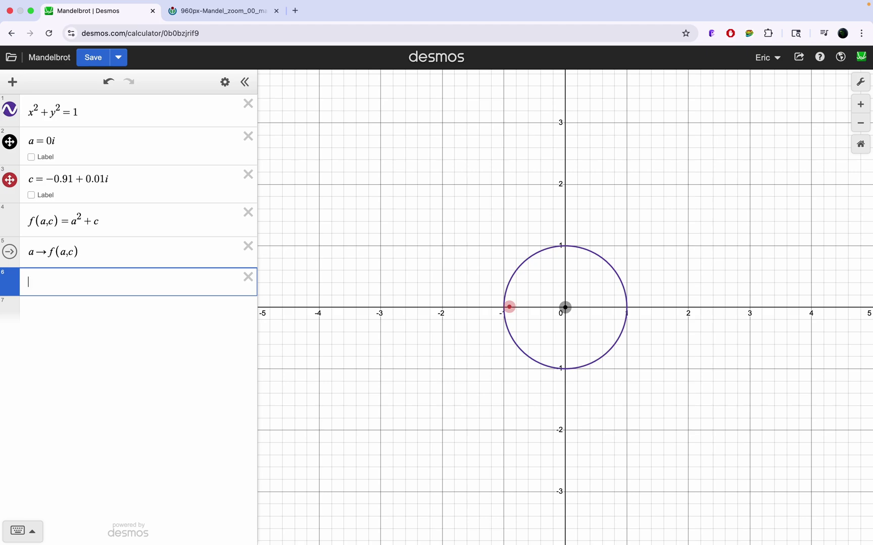
type("f(f(f(f")
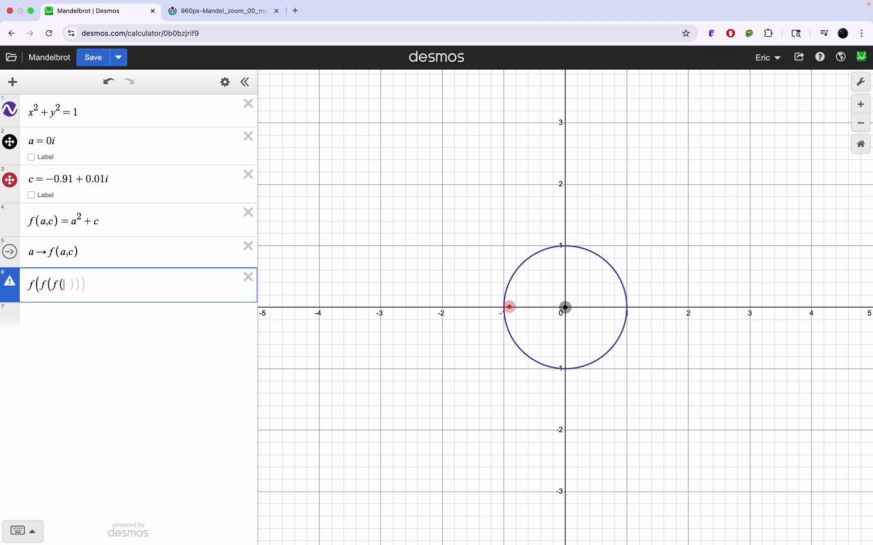
key("BackSpace")
key("BackSpace")
key("BackSpace")
key("BackSpace")
key("BackSpace")
key("BackSpace")
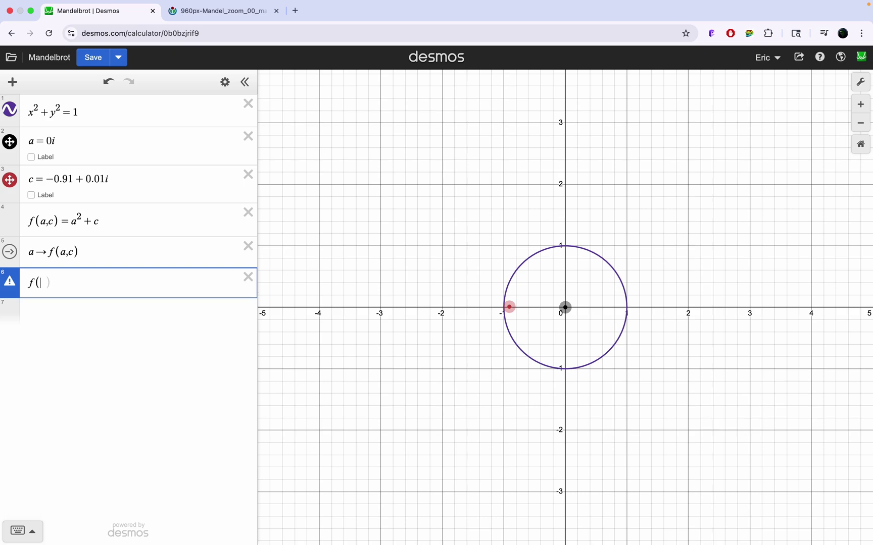
Define f_20(a,c) as f nested inside itself 20 times, with a innermost and c as the second argument at every level.
type("20")
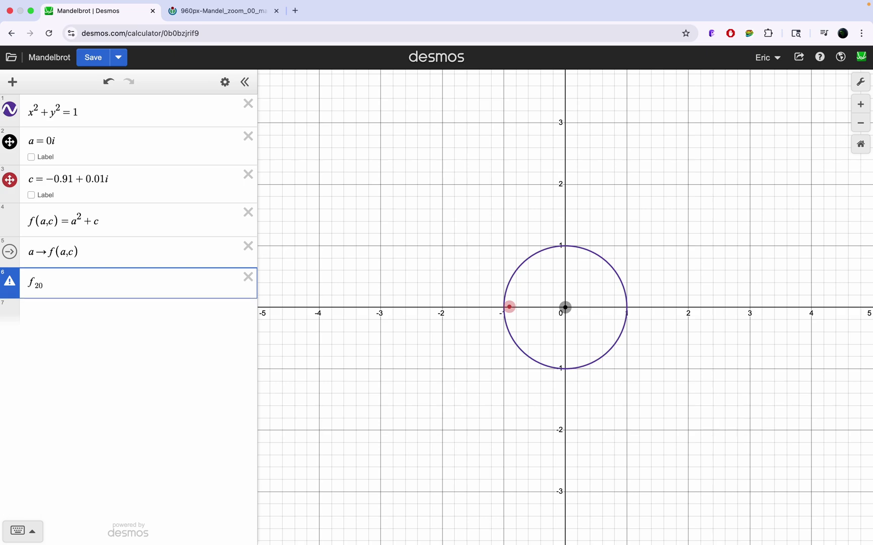
type("( )")
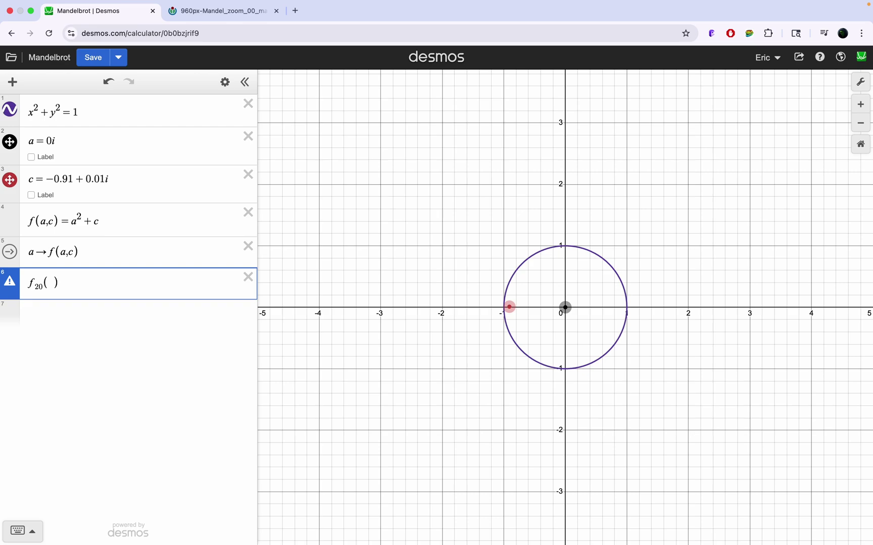
key("Left")
type("a,c")
key("Right")
type("=f(")
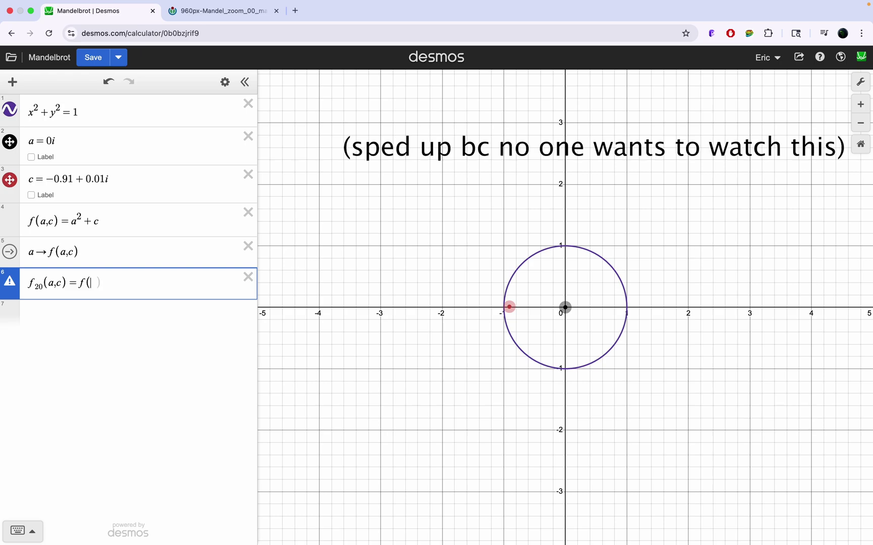
type("f(f(f(f(f(f(f(f(f(f(f(f(f(f(")
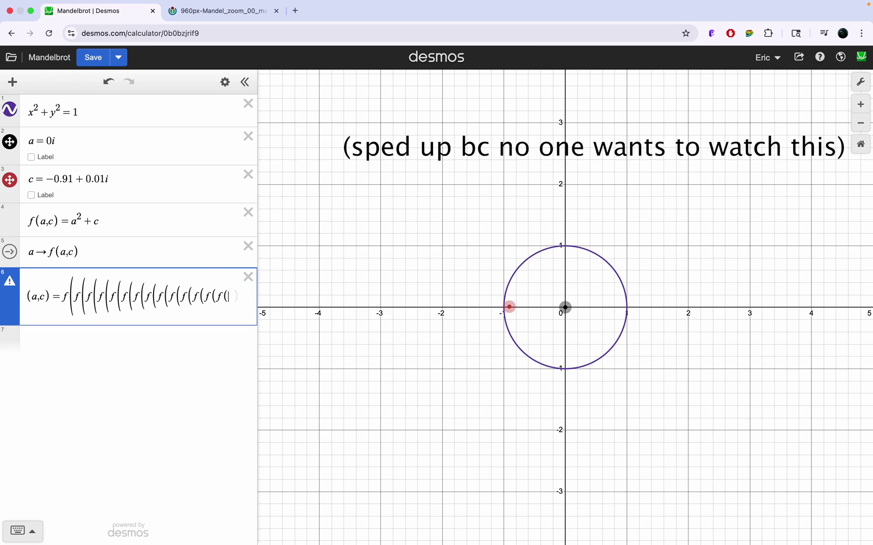
type("f(f(f(f(fa,c")
key("Right")
type(",c")
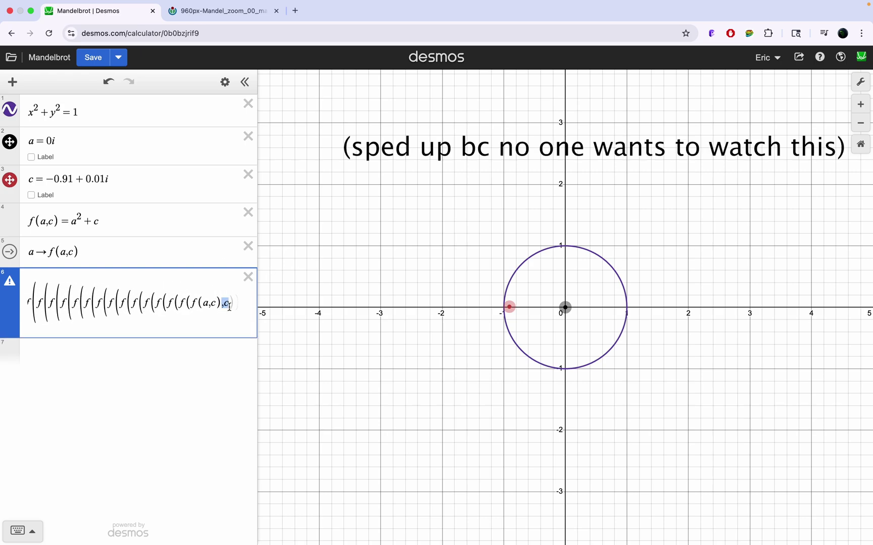
key("Right")
type(",c),c),c),c),c),c),c),c),c),c),c),c),c),c),c),c),c),c")
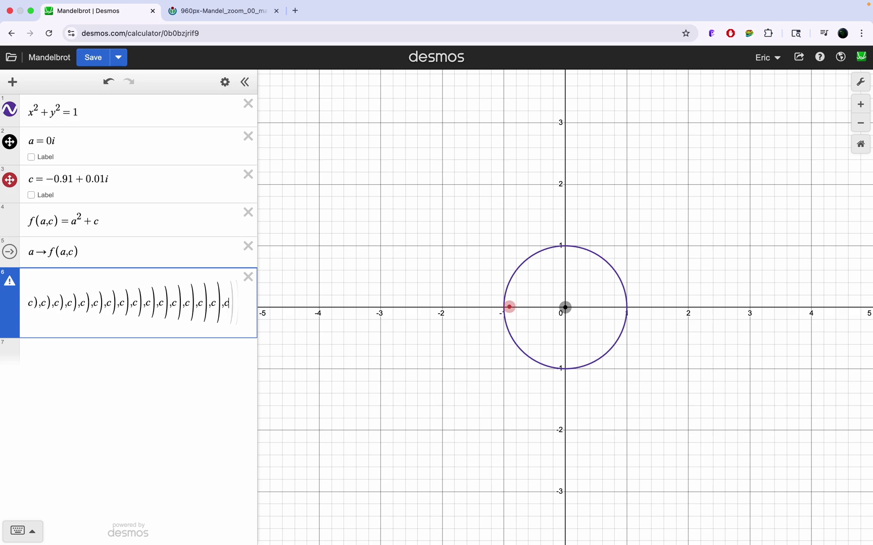
left_click(366, 284)
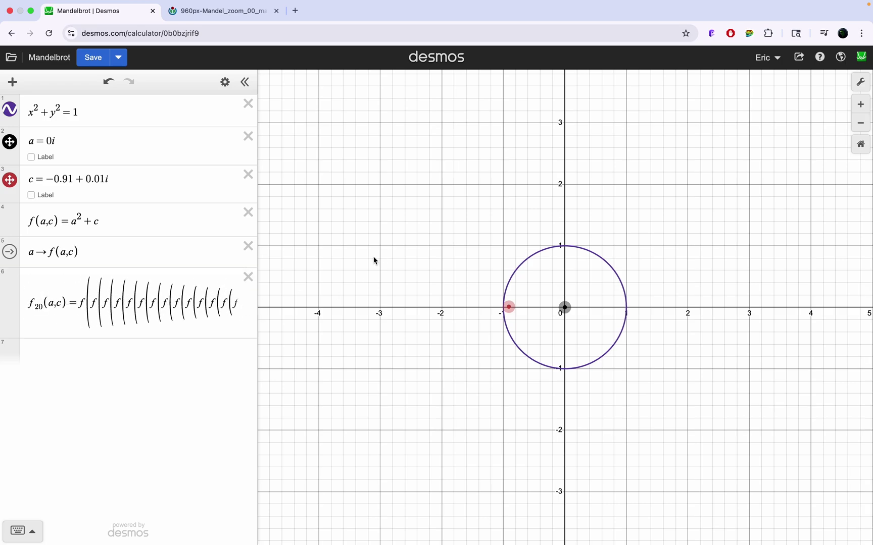
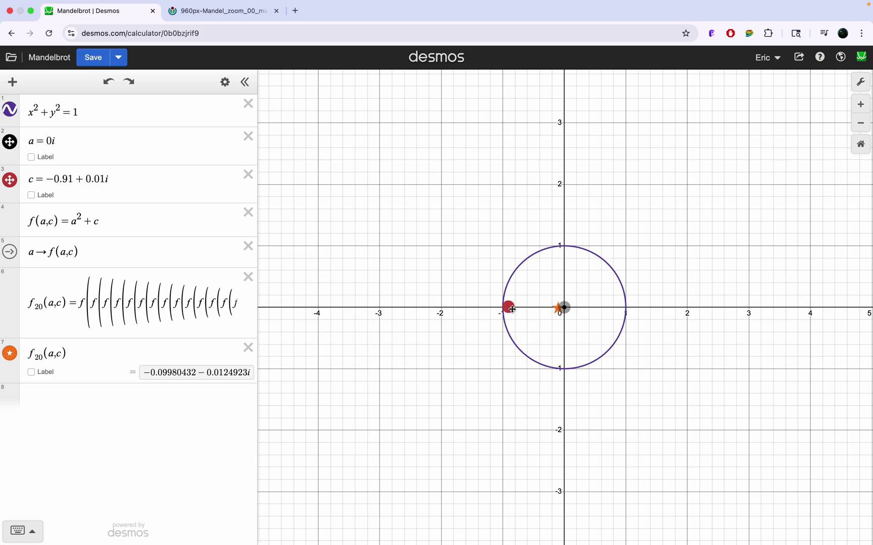
Set point c to about -0.17 + 0.51i and add the expression real(f_20(a,c)) in a new row.
left_click_drag(508, 307, 553, 276)
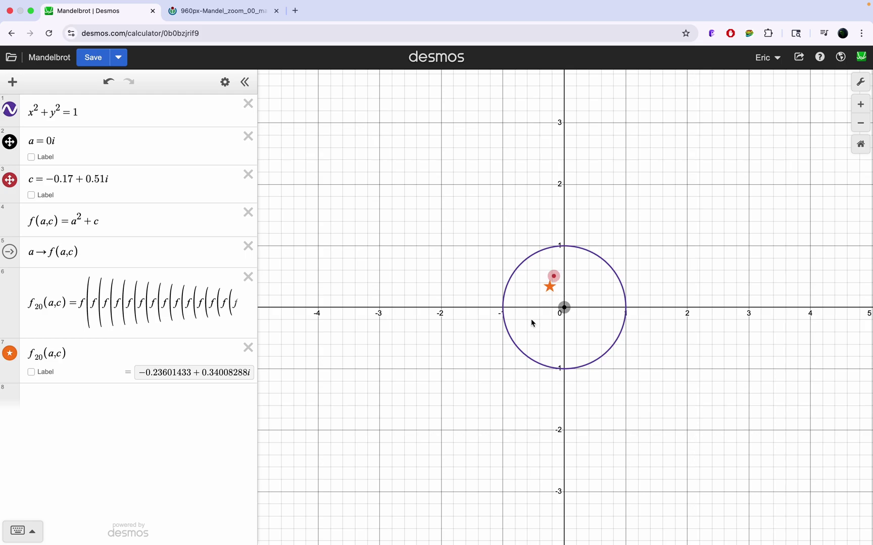
left_click(186, 391)
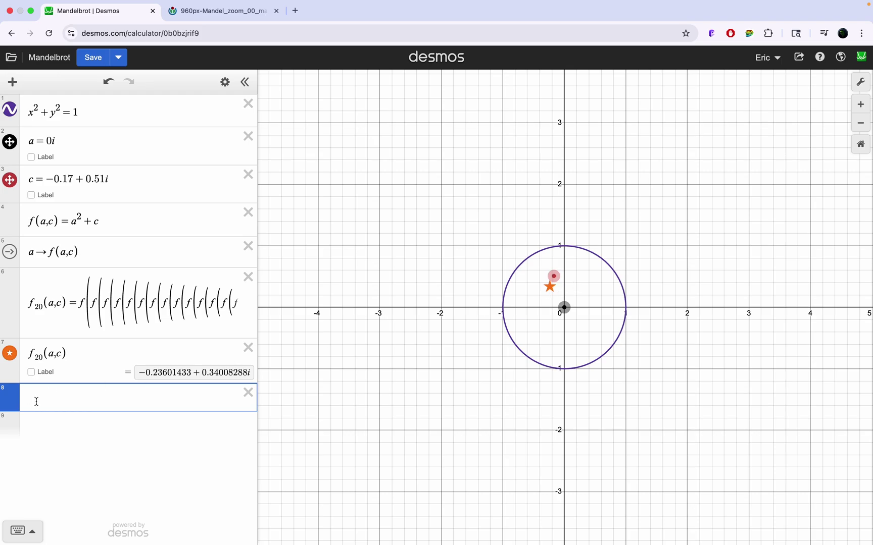
type("real(")
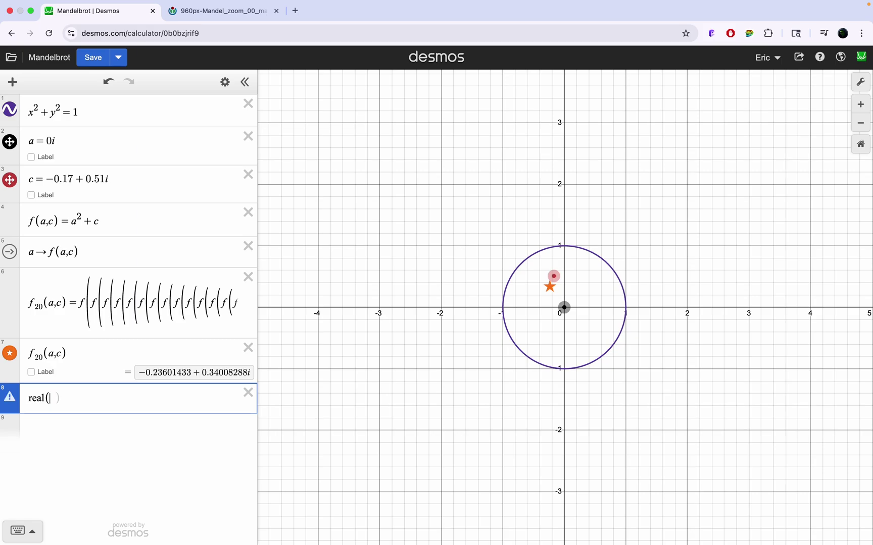
left_click_drag(69, 358, 28, 357)
key("super+c")
left_click(55, 398)
key("super+v")
Add the expression imag(f_20(a,c)) in a new row below the real part.
key("Return")
type("i")
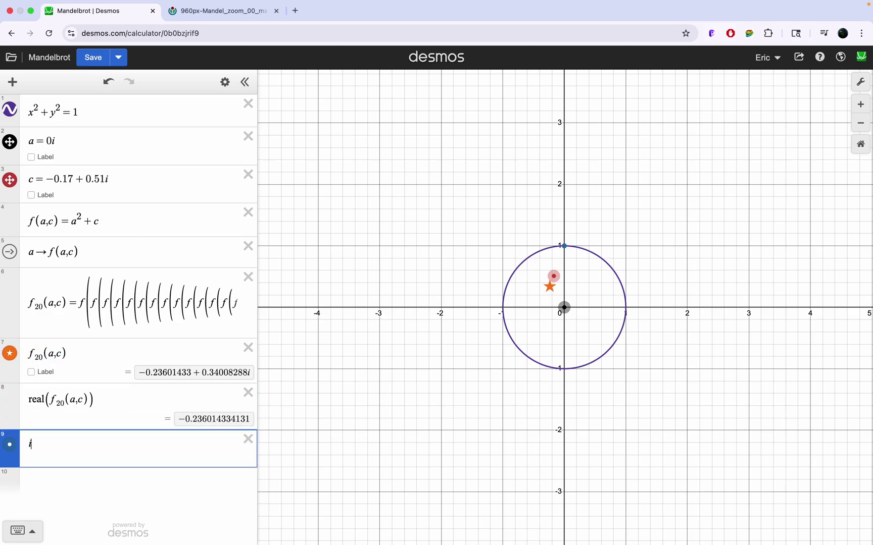
type("mag(")
left_click(78, 368)
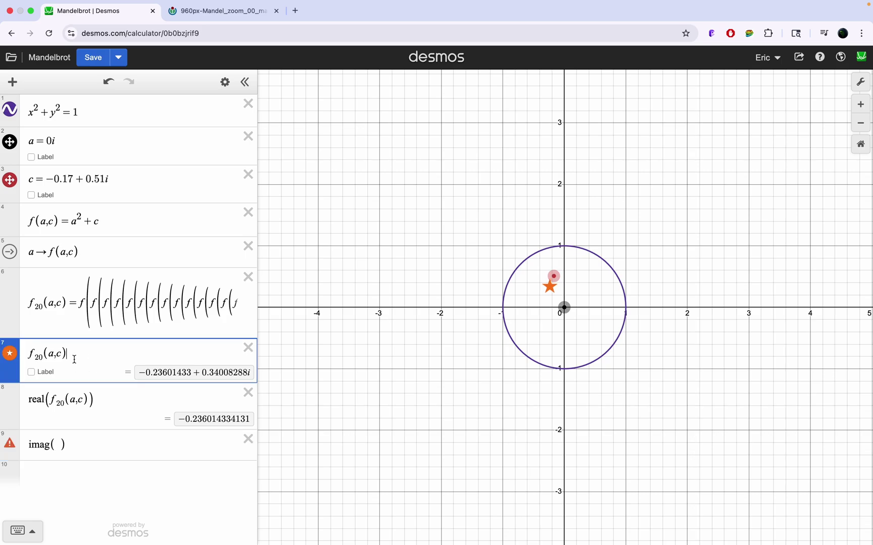
left_click_drag(78, 368, 23, 366)
left_click(53, 444)
key("super+v")
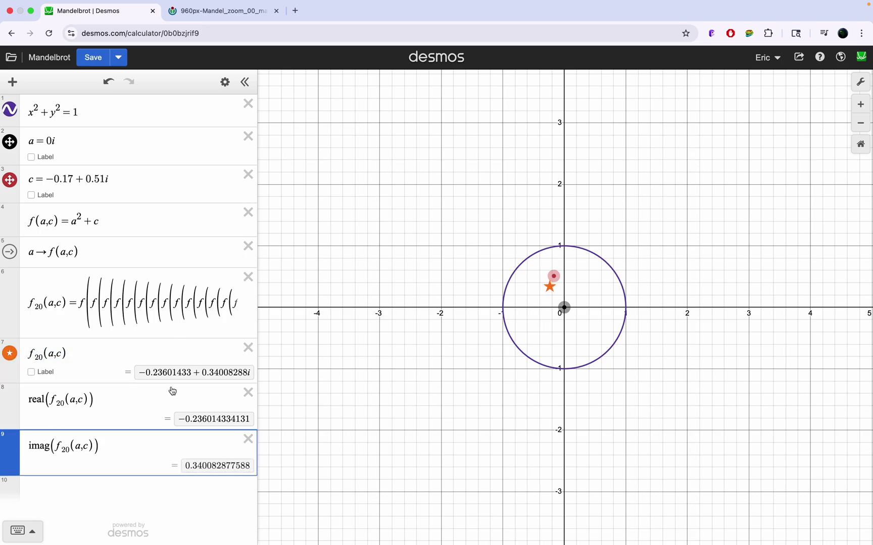
Merge the imag expression into the real row to form real(f_20(a,c))^2 + imag(f_20(a,c))^2 ≤ 1, leaving the imag row empty.
key("super+a")
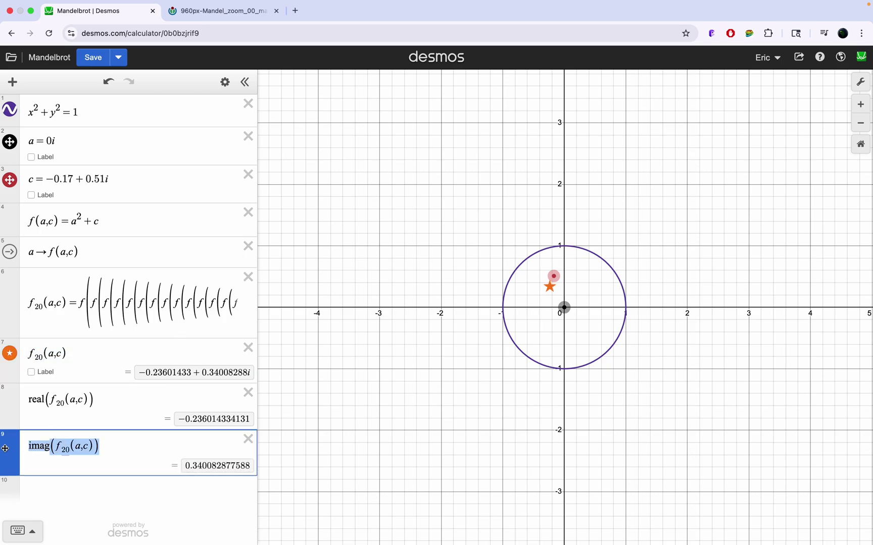
key("BackSpace")
left_click(120, 399)
type("^2")
key("Right")
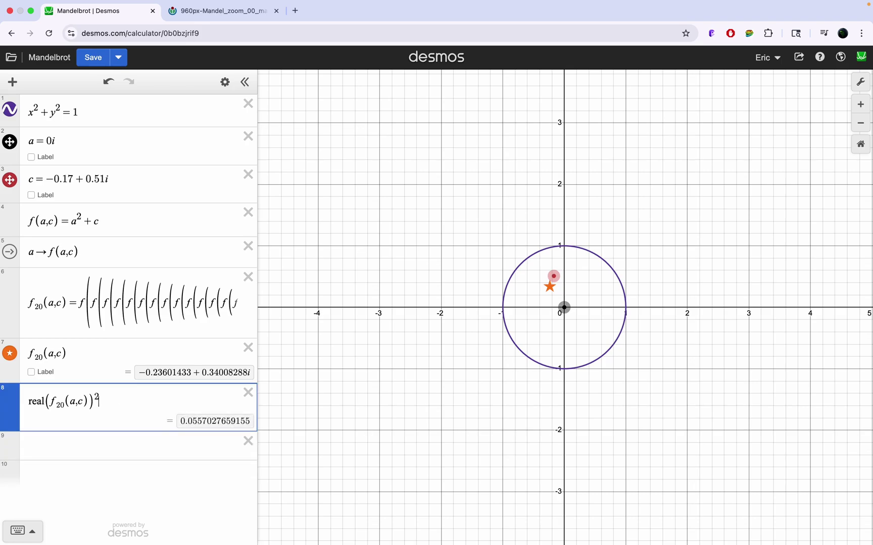
type("+")
key("super+v")
type("^2")
key("Right")
type("<")
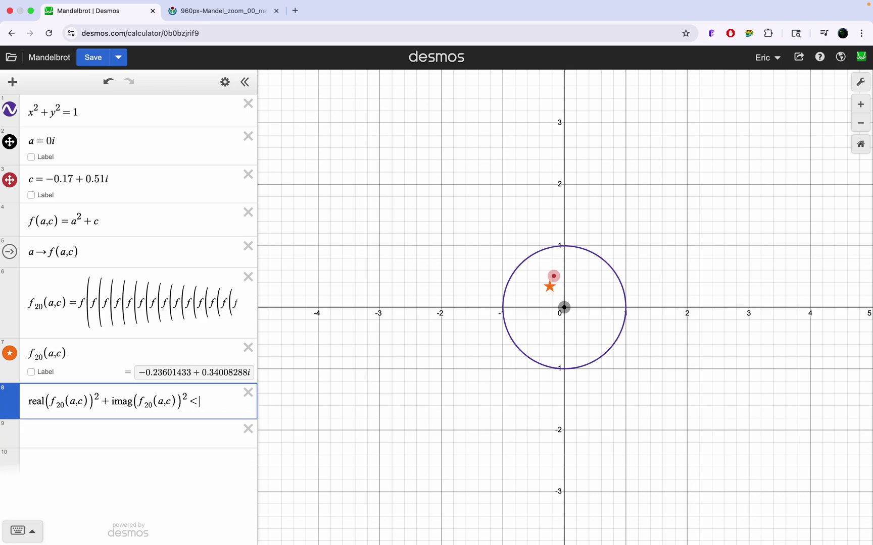
key("BackSpace")
type("≤1")
Wrap the inequality in curly braces as a condition and move point c to about 0.36 + 0.23i.
key("super+a")
type("{")
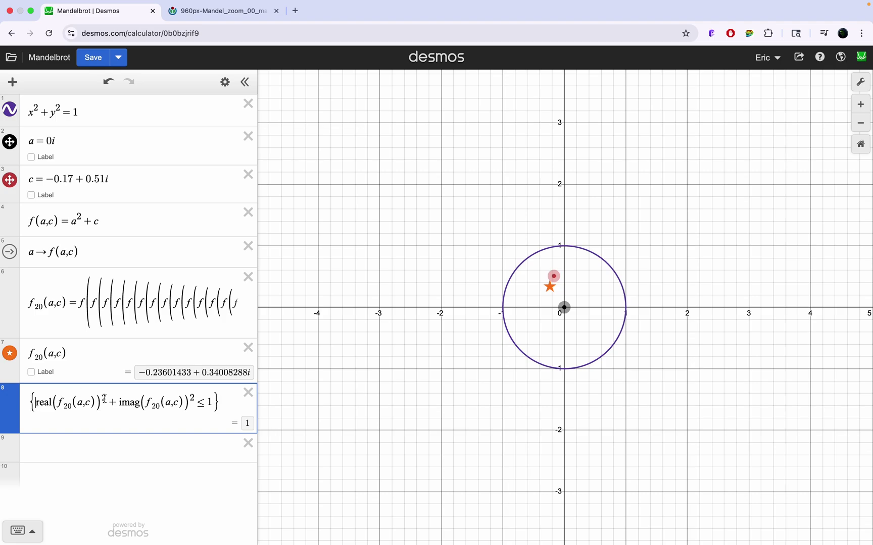
left_click(461, 421)
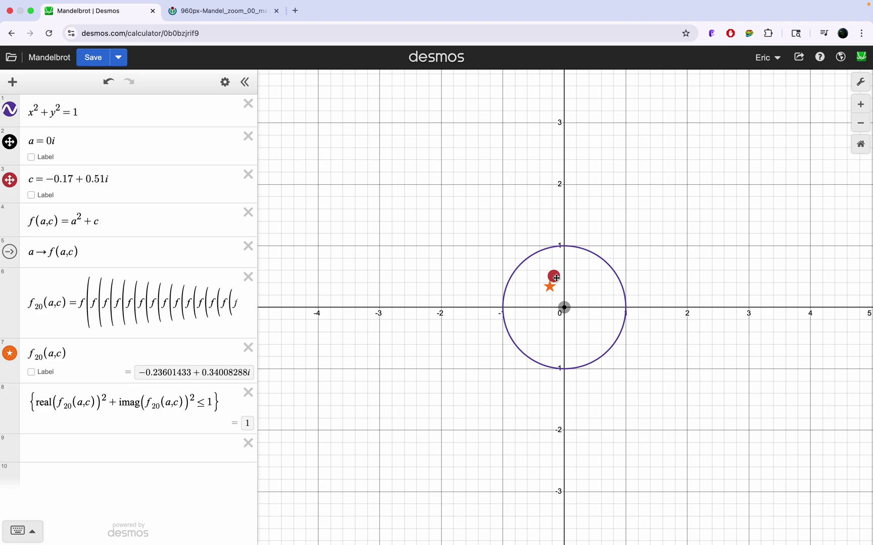
left_click_drag(554, 277, 586, 293)
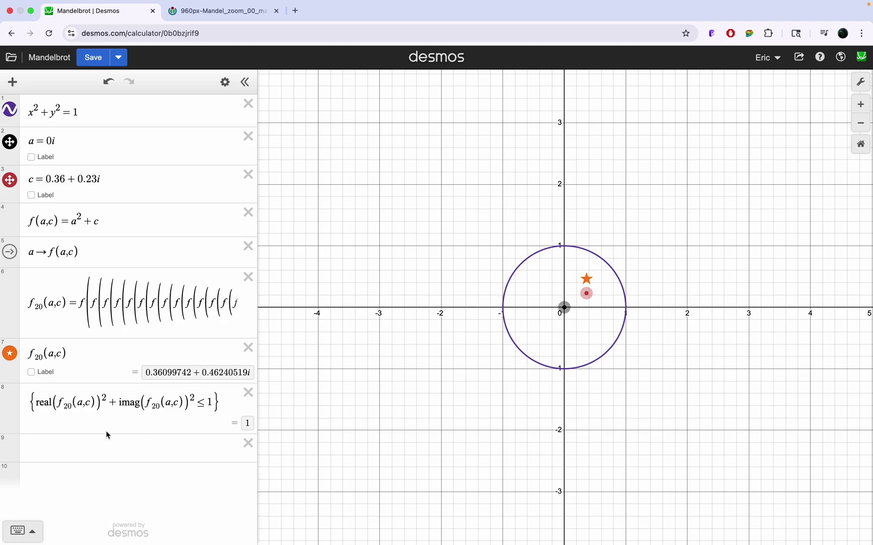
left_click(48, 452)
type("x+yi")
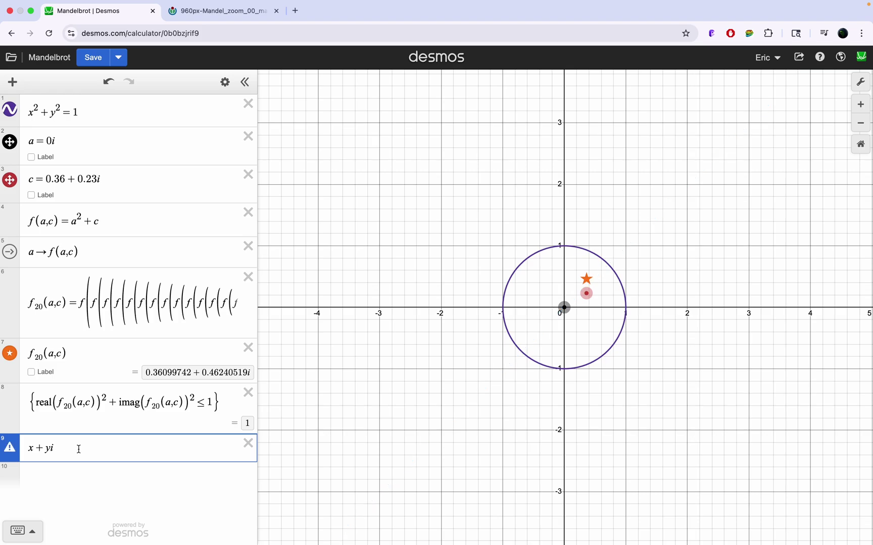
left_click_drag(79, 450, 7, 451)
key("super+space")
key("Escape")
key("BackSpace")
Copy the inequality from inside the curly braces into the empty row below it.
left_click_drag(35, 402, 212, 404)
left_click(130, 453)
key("super+v")
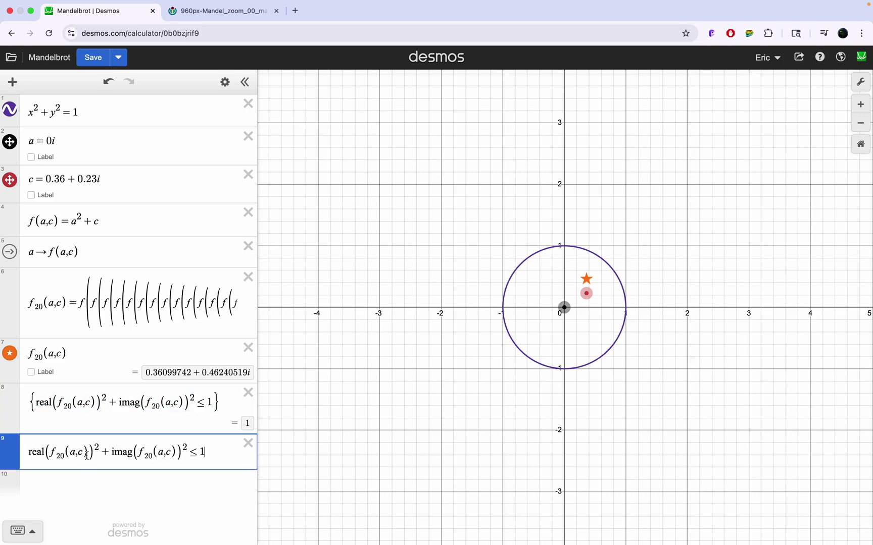
Replace c with x+yi in both the real and imag parts of the copied inequality to plot the set.
left_click(85, 453)
key("BackSpace")
key("super+v")
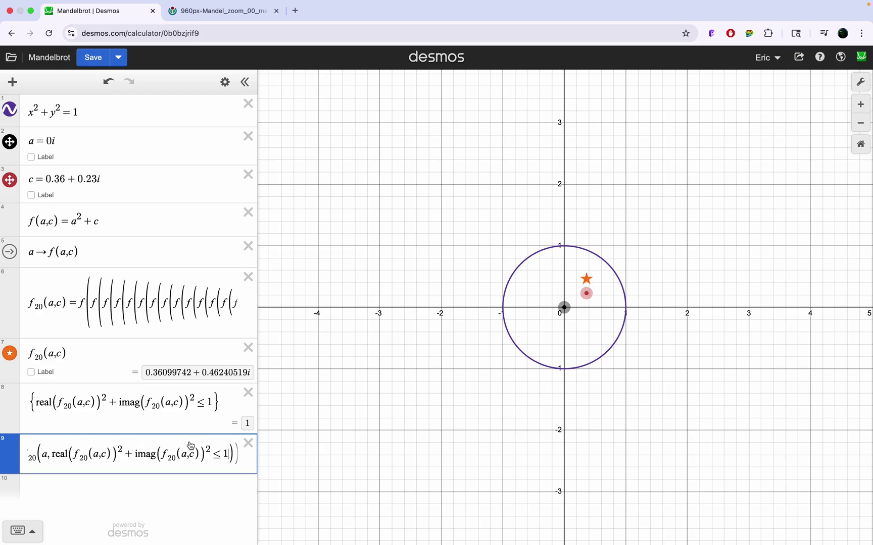
key("super+z")
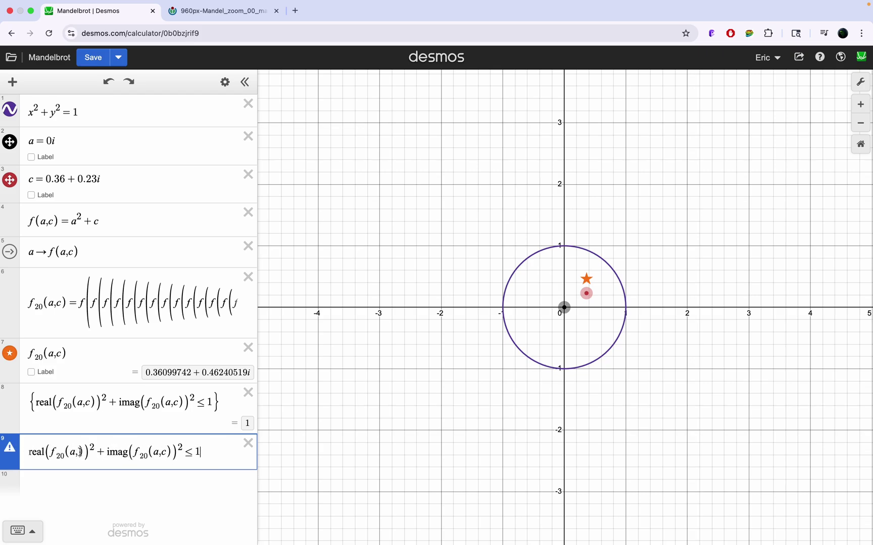
type("x+yui")
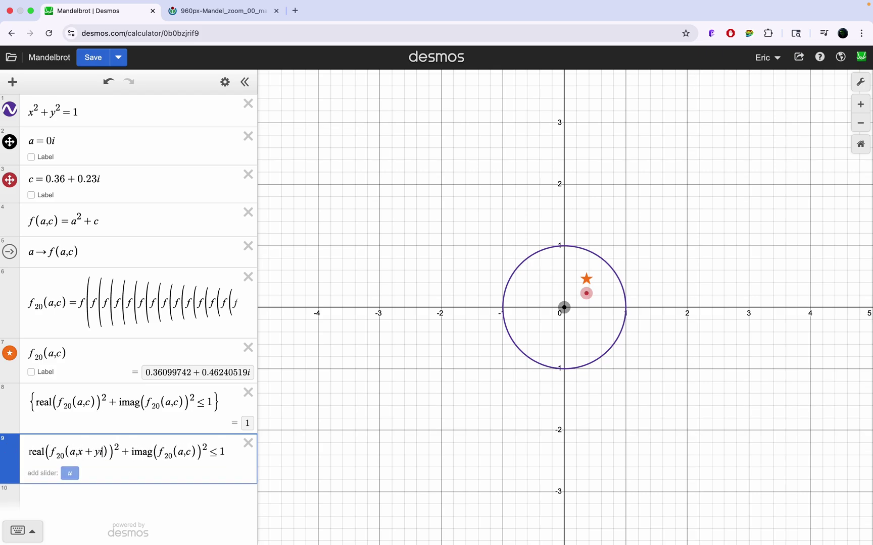
key("BackSpace")
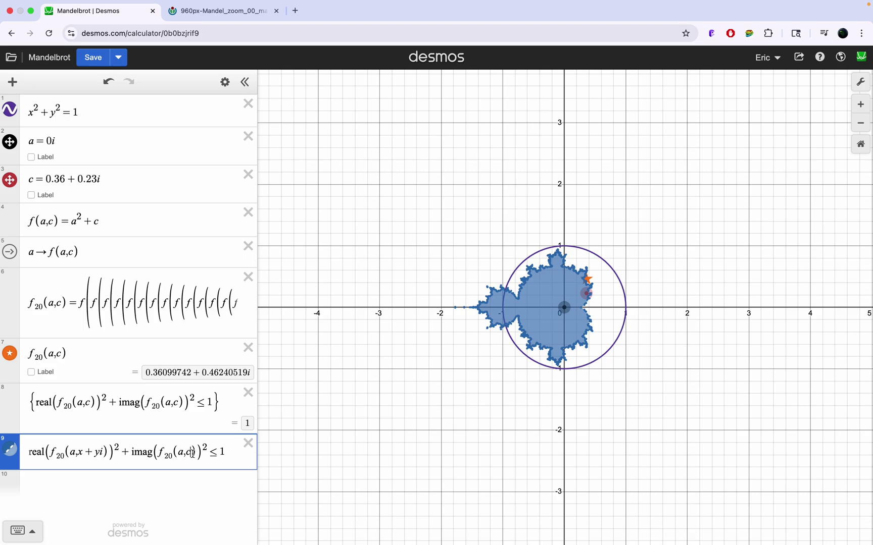
left_click(192, 453)
key("BackSpace")
type("x+yi")
left_click(502, 420)
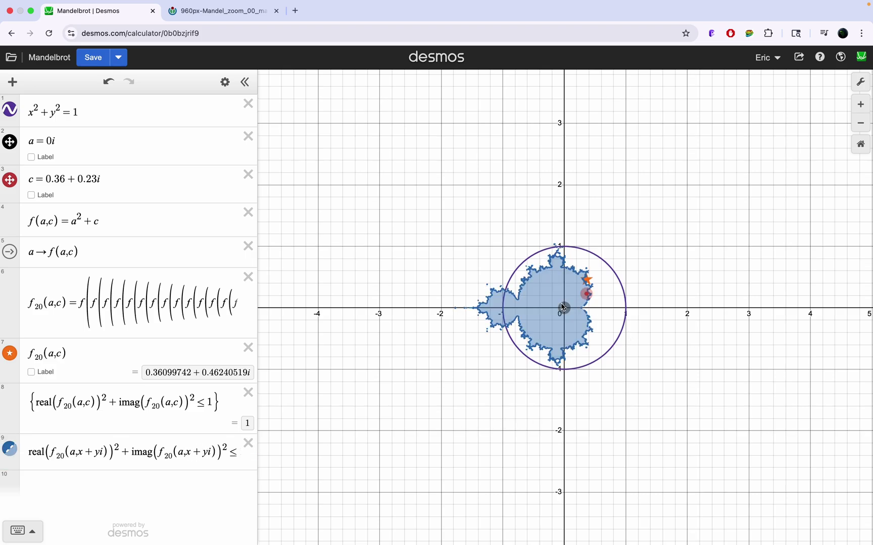
Examine the boundary detail of the plotted Mandelbrot region, especially its lower bulb, and return to the default graph view.
scroll(535, 312, "up", 10)
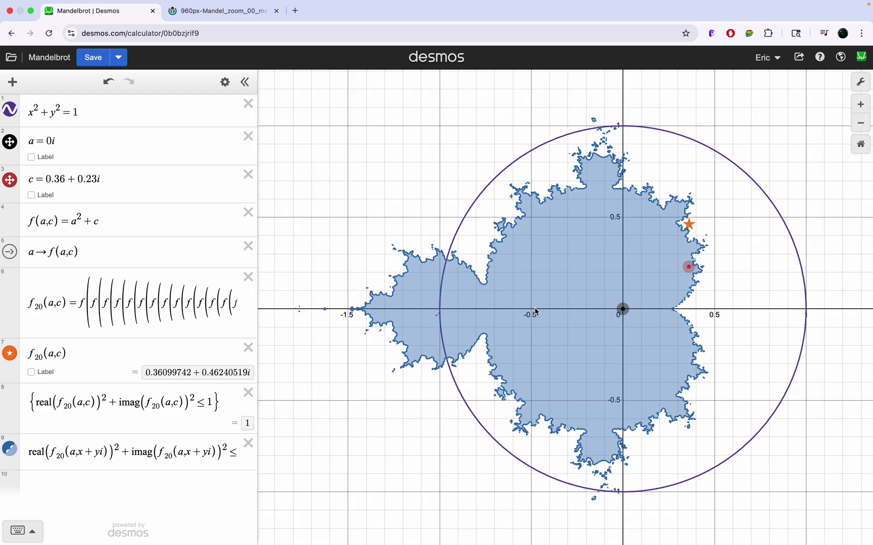
scroll(536, 311, "down", 5)
scroll(535, 312, "up", 4)
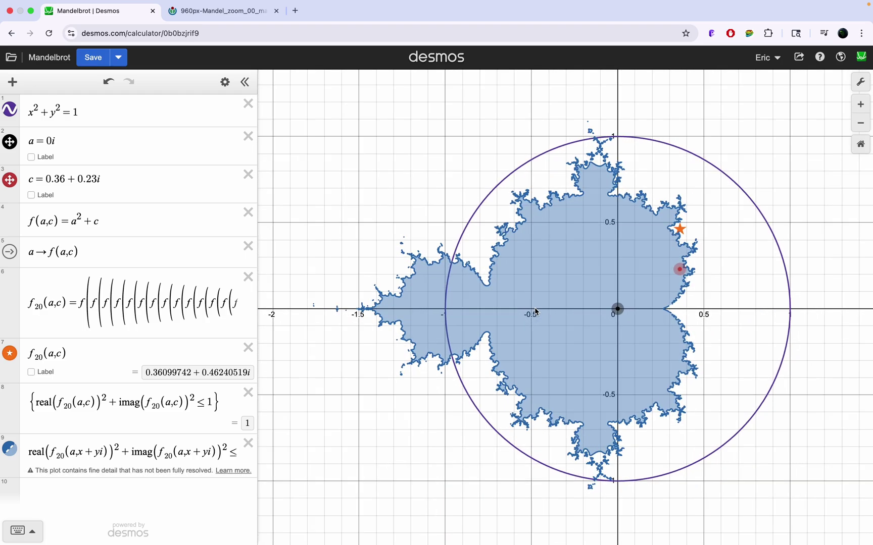
left_click_drag(811, 279, 833, 267)
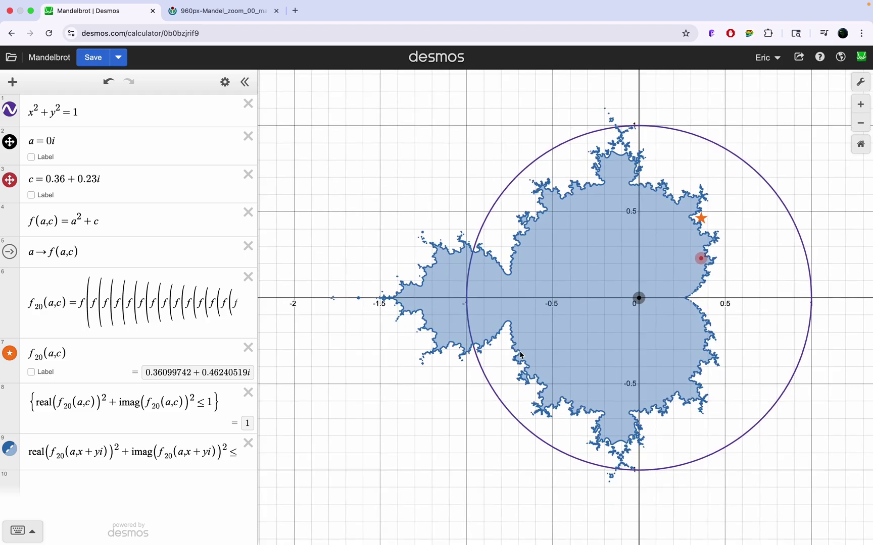
scroll(635, 471, "up", 6)
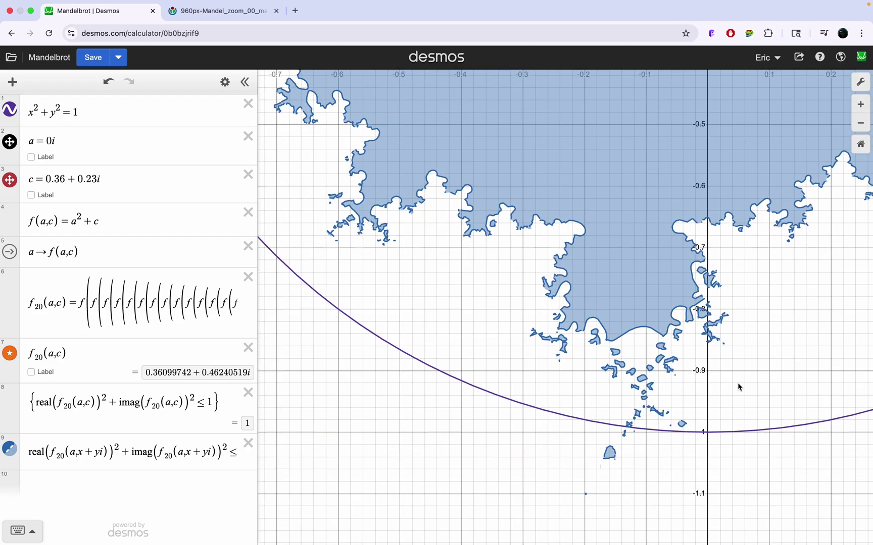
scroll(621, 431, "up", 6)
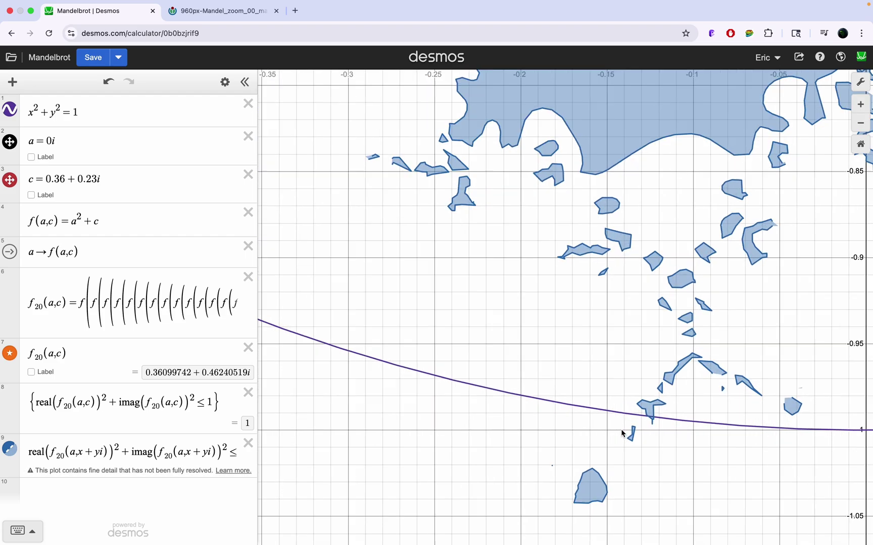
scroll(719, 456, "up", 3)
scroll(529, 184, "up", 3)
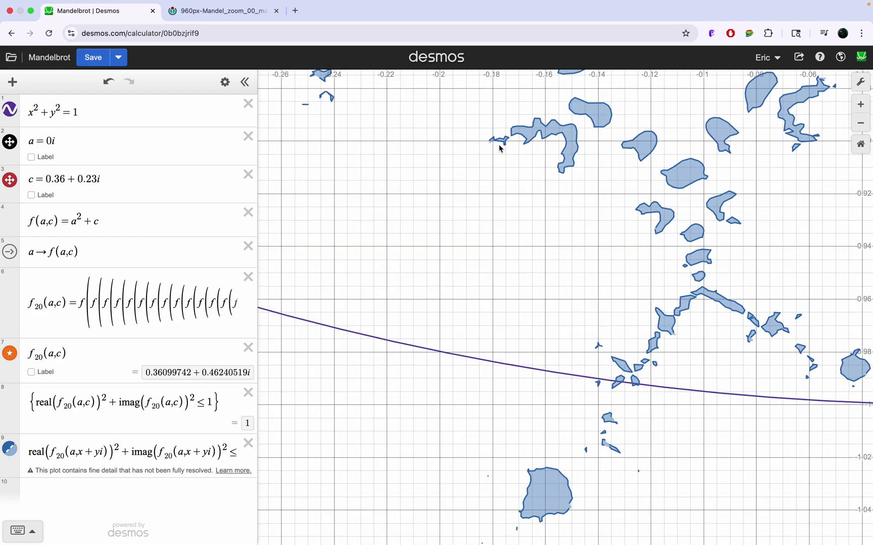
scroll(704, 278, "up", 12)
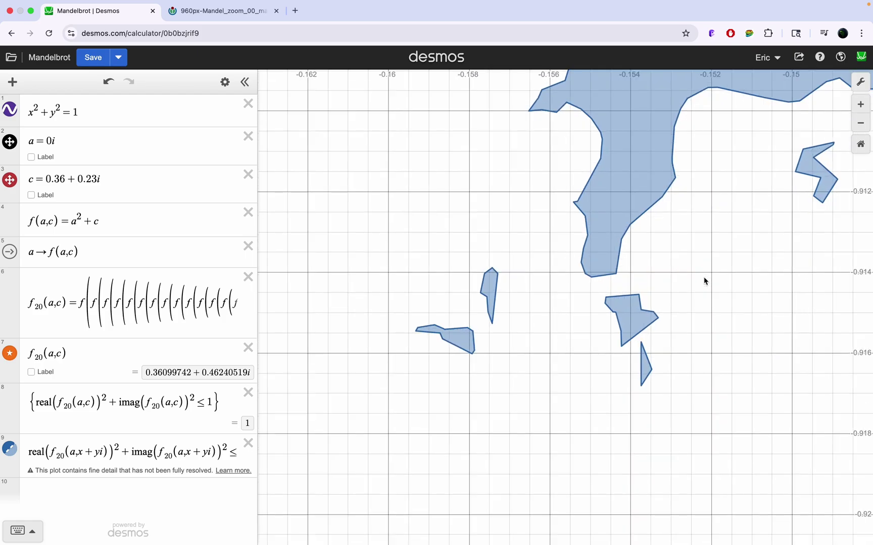
left_click(861, 148)
left_click(860, 105)
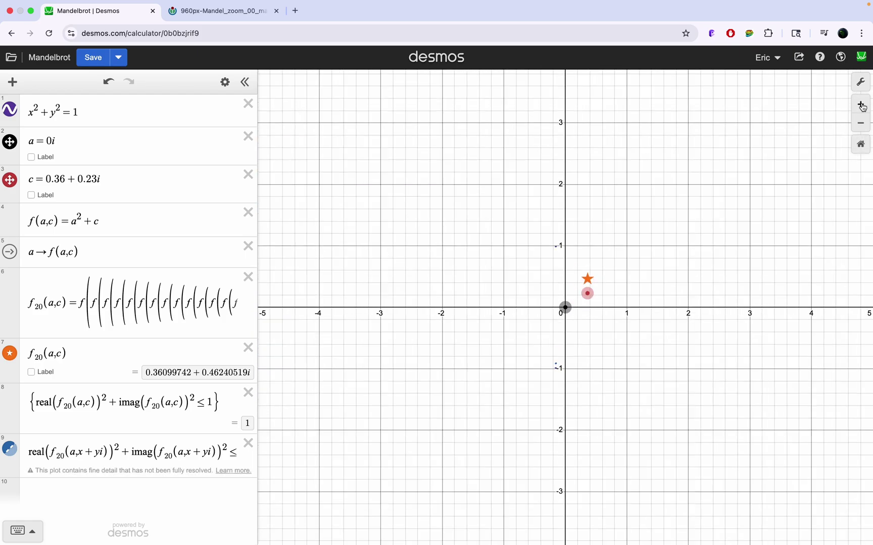
Move point c inside the Mandelbrot region to −0.3 − 0.5i and save the graph.
left_click(861, 104)
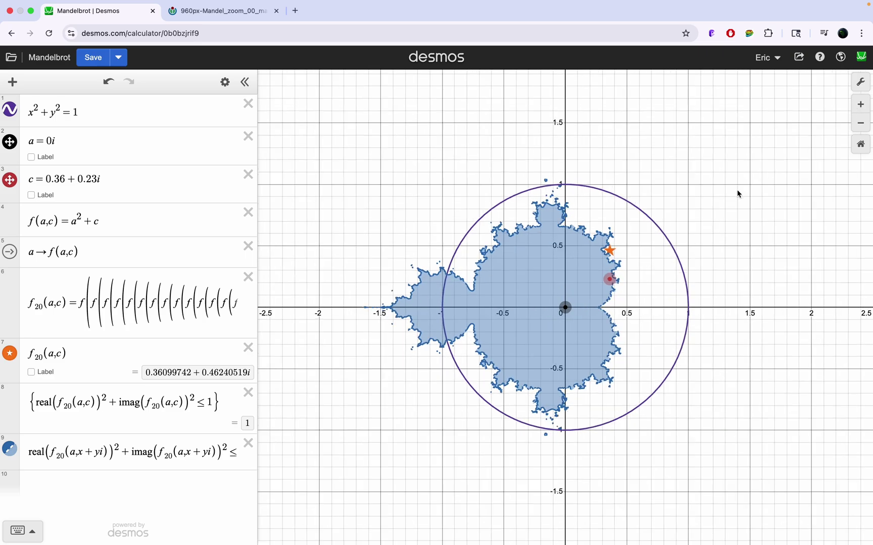
left_click_drag(616, 281, 538, 368)
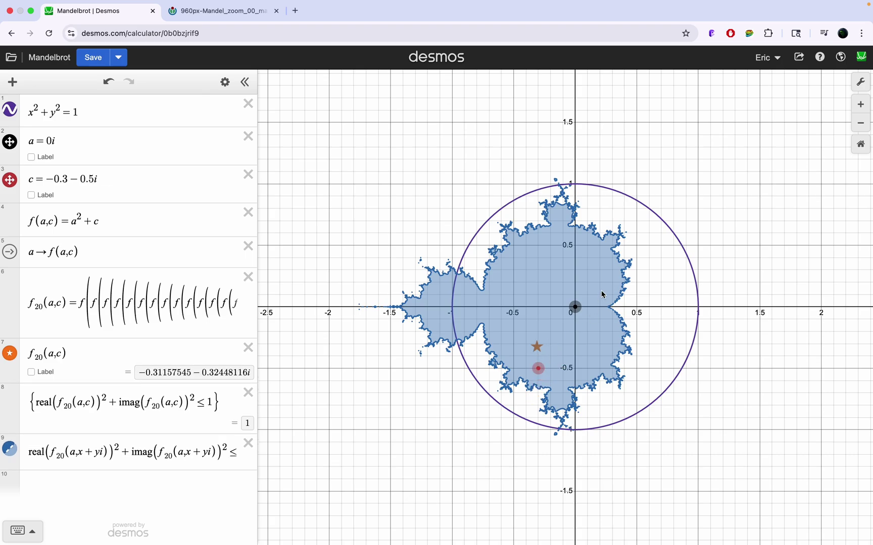
key("super+s")
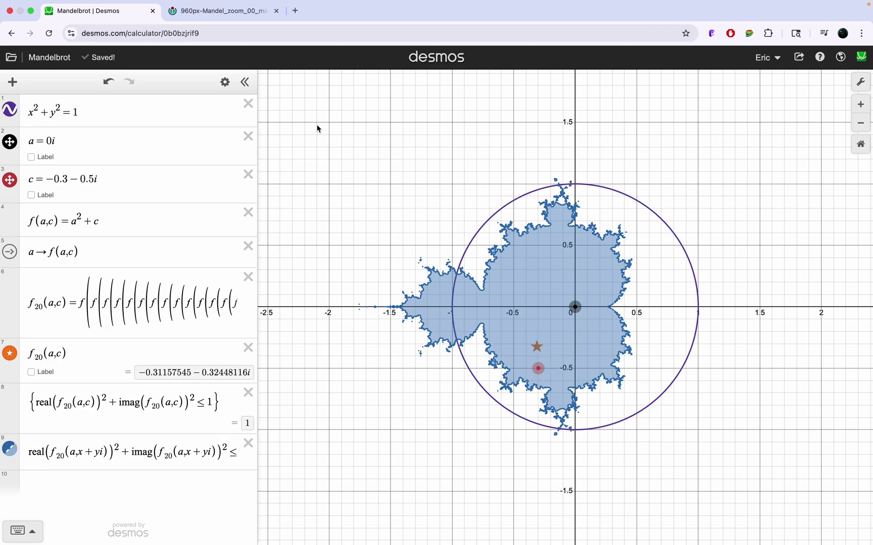
Open the saved graph "[Copy of] Untitled Graph" and move point c₁ to 0.126 + 0.587i and on to −0.058 + 0.528i to view its iteration path.
left_click(19, 62)
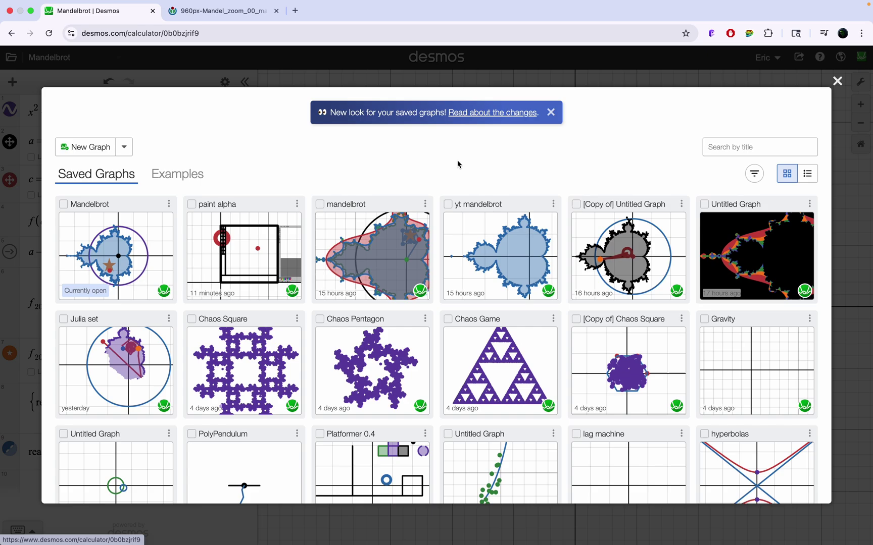
left_click(601, 242)
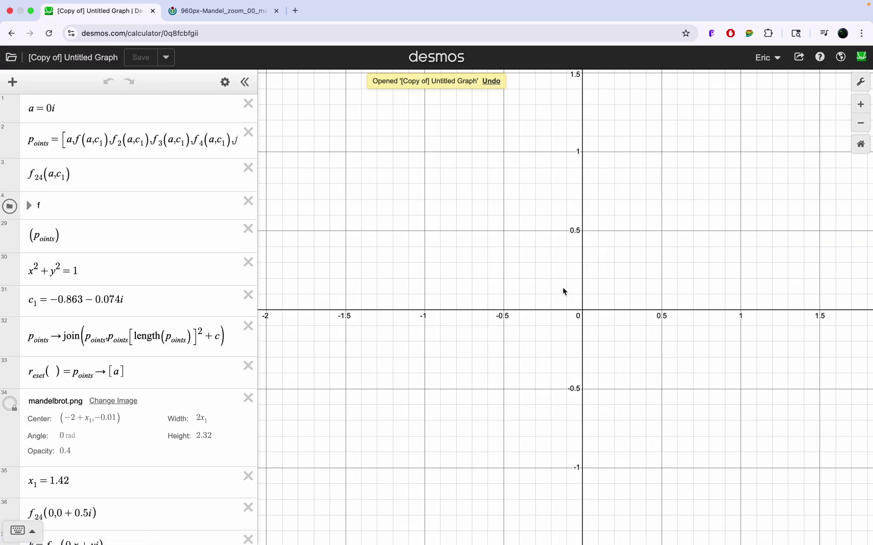
left_click_drag(445, 321, 605, 217)
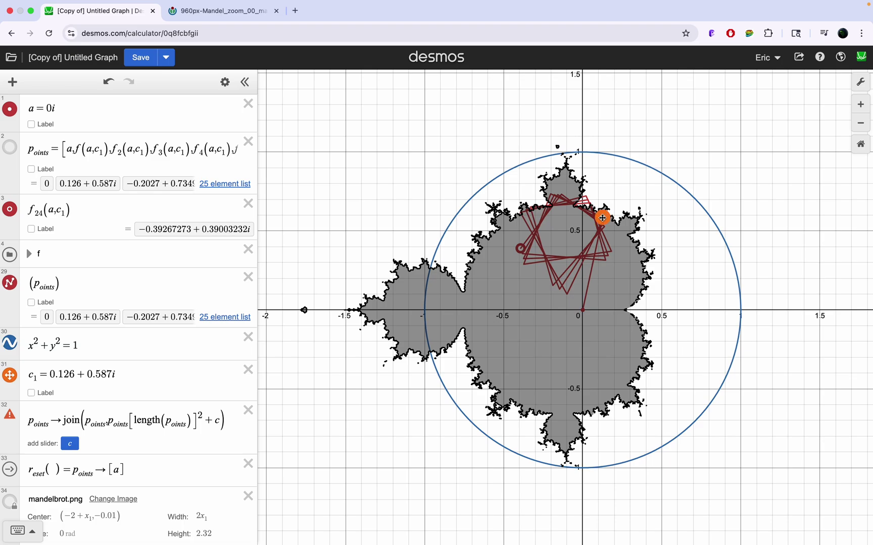
left_click_drag(602, 217, 573, 227)
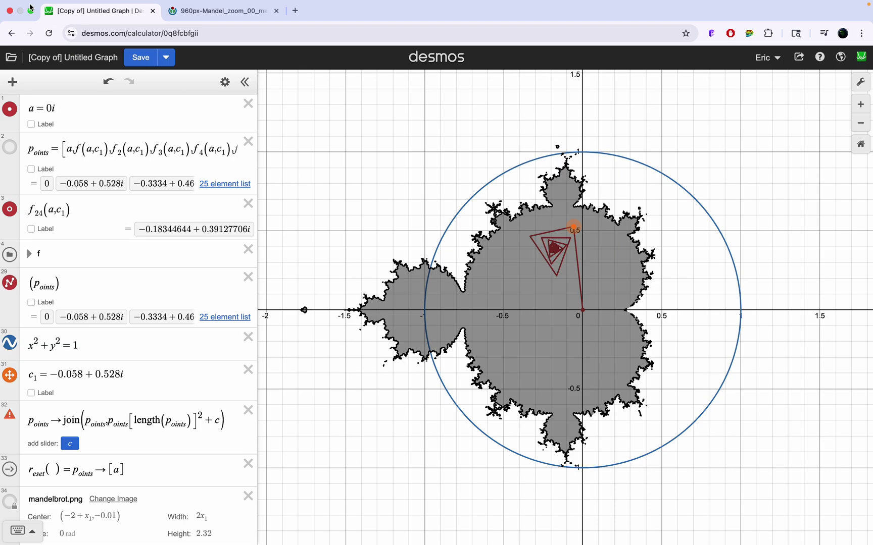
Open the saved graph "mandelbrot" and examine its overlaid inequalities for different iteration counts.
left_click(11, 57)
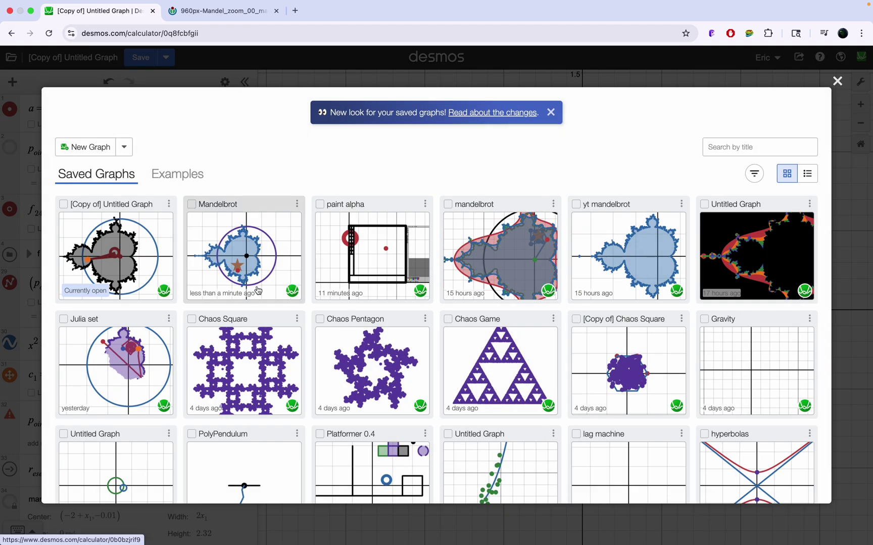
left_click(487, 269)
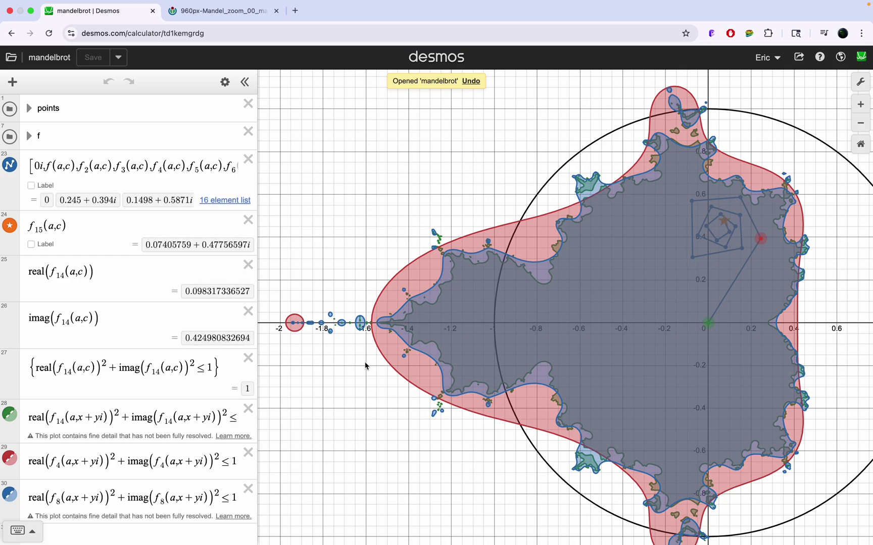
scroll(146, 337, "down", 2)
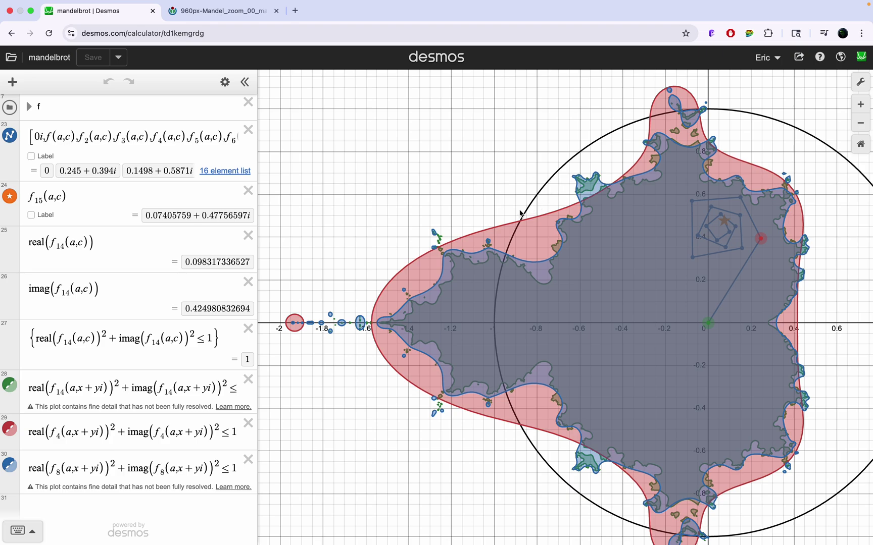
Open the saved "Untitled Graph" with the black, multicoloured Mandelbrot plot and examine the inequalities that produce its colour layers.
left_click(6, 59)
left_click(756, 271)
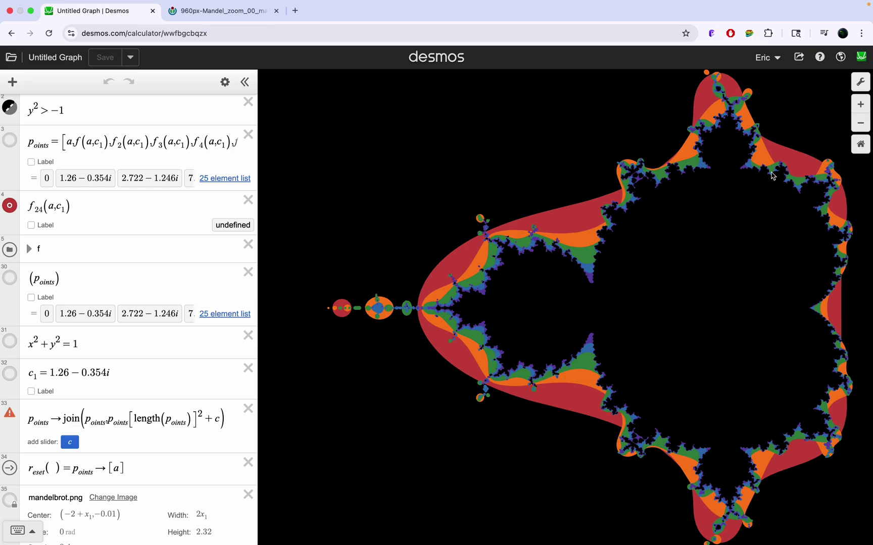
scroll(123, 367, "down", 10)
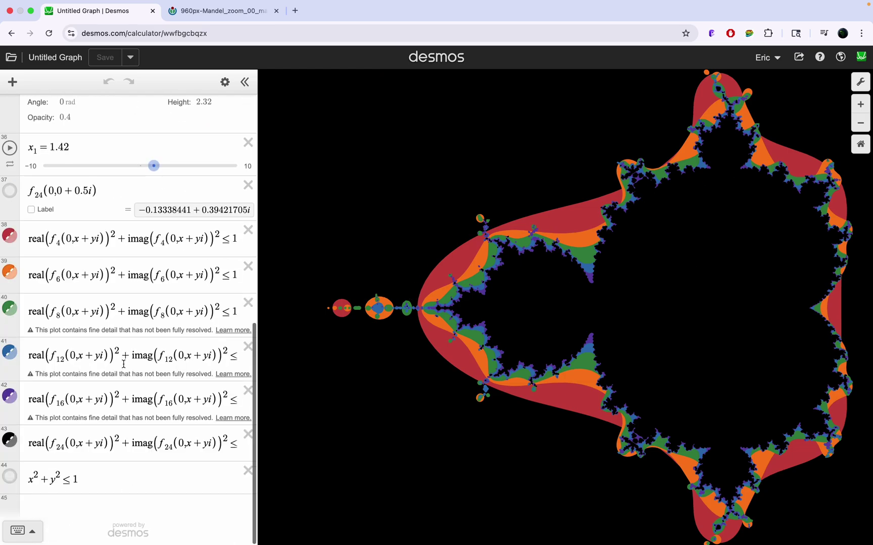